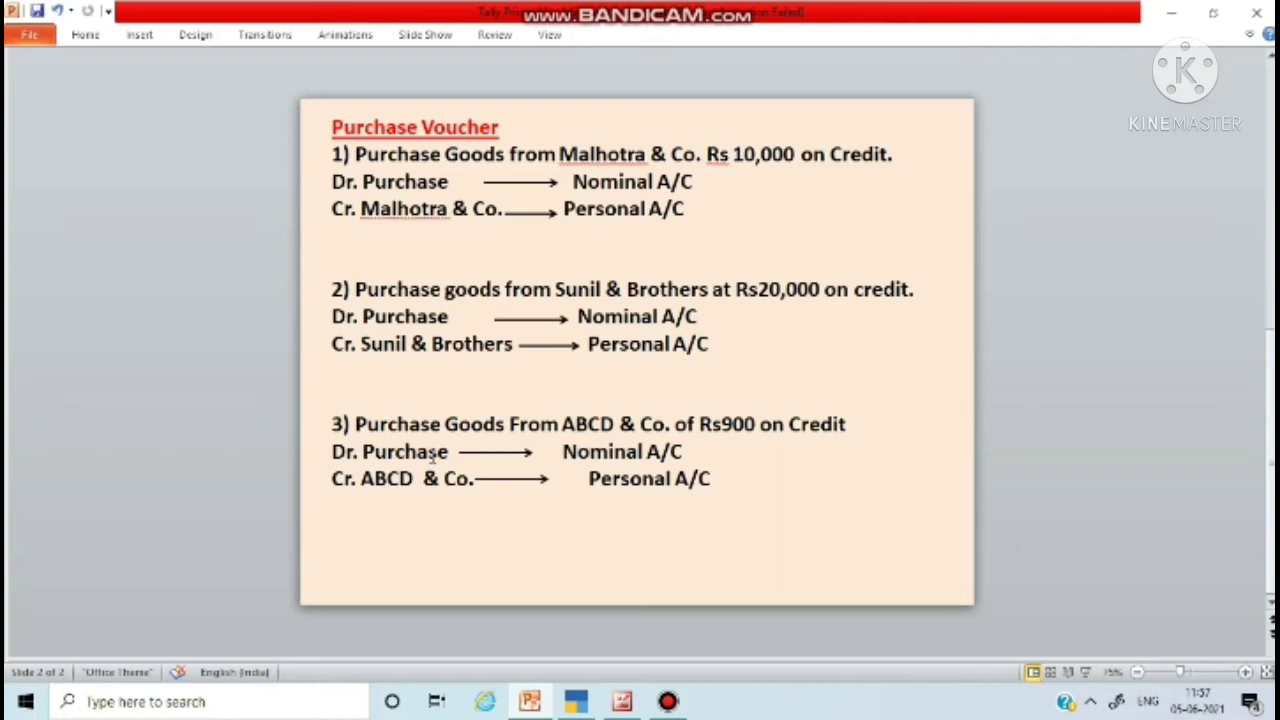
- Switch to TallyPrime and open a new Purchase voucher for VKCI Computer Education
{"action": "left_click", "coordinate": [584, 702]}
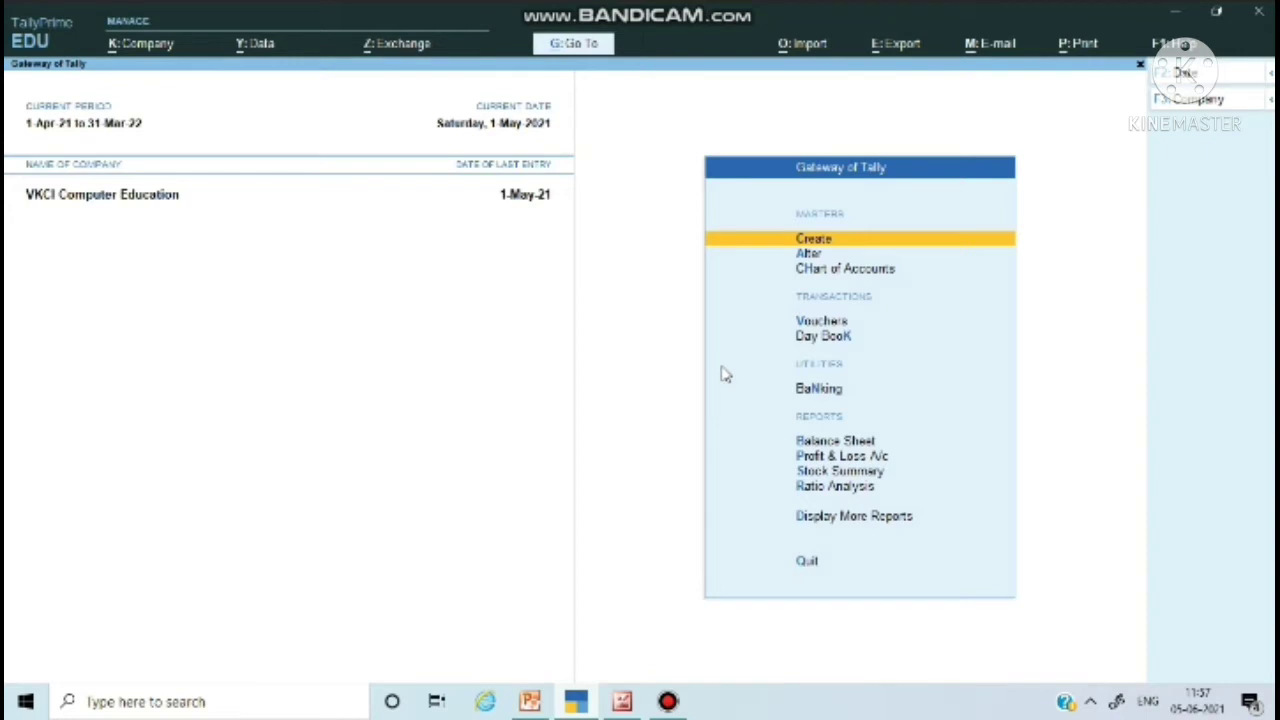
{"action": "key", "text": "Down"}
{"action": "key", "text": "Down"}
{"action": "key", "text": "Down"}
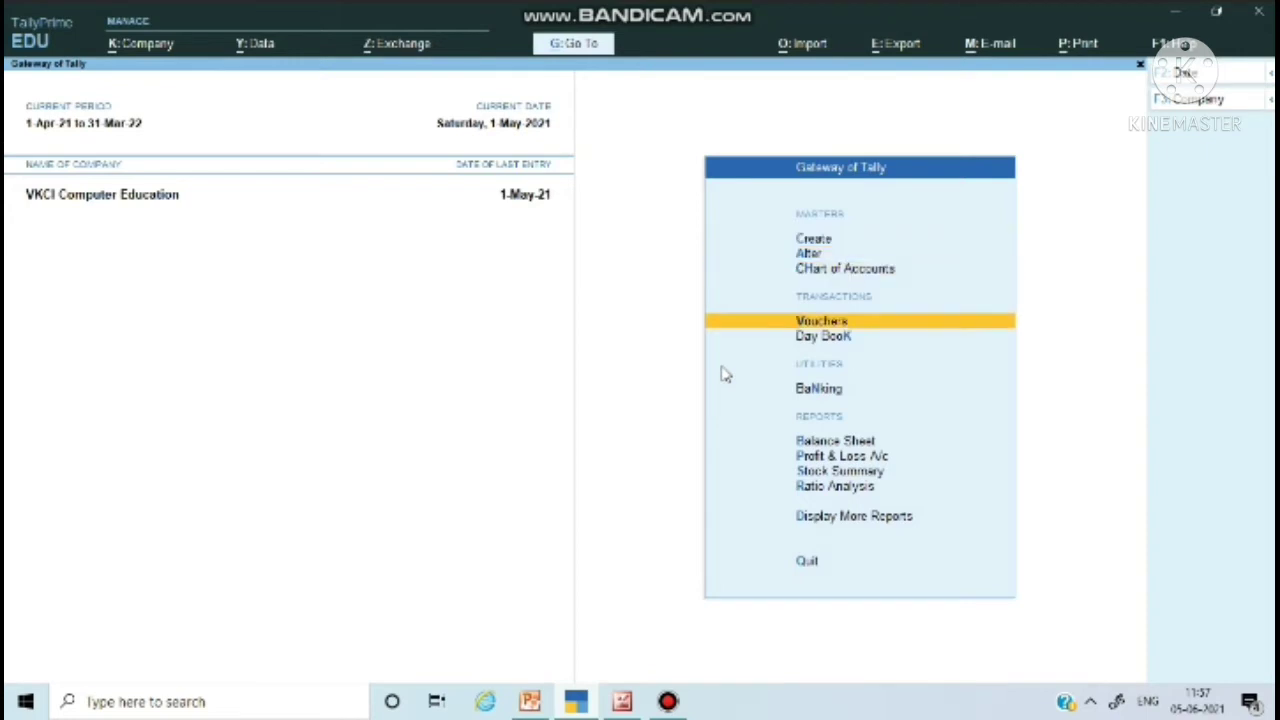
{"action": "key", "text": "Return"}
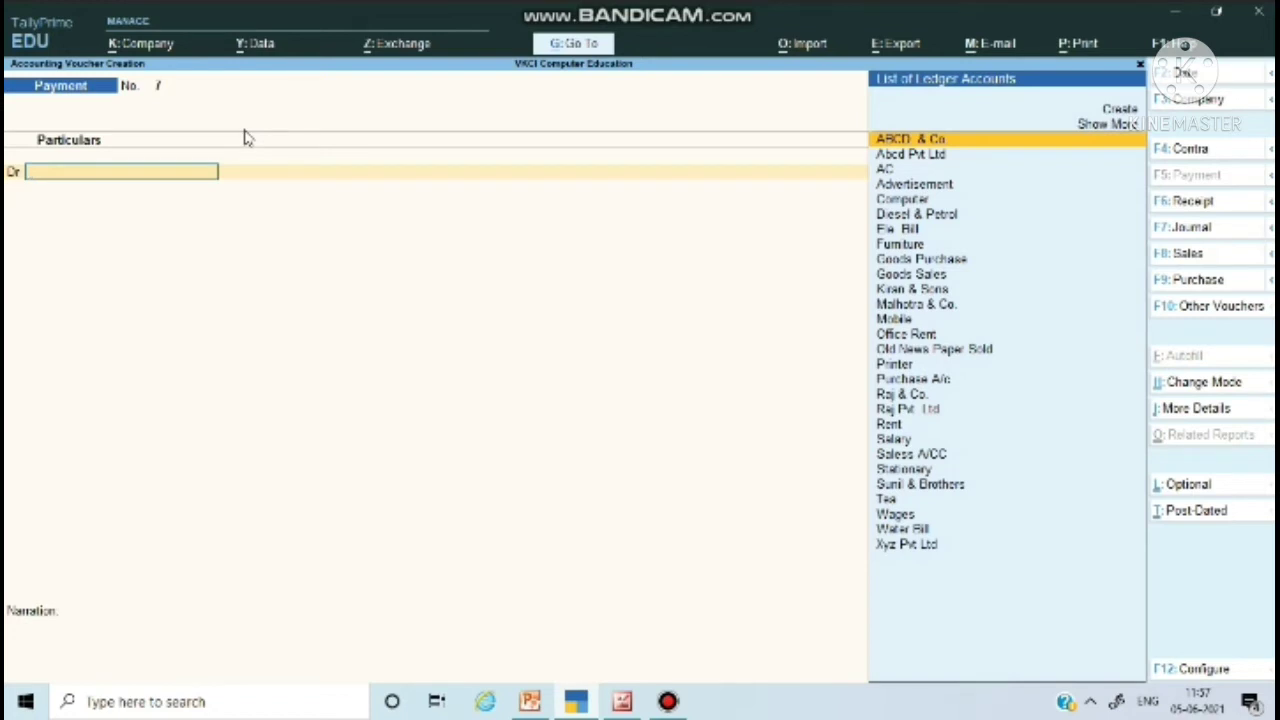
{"action": "key", "text": "F9"}
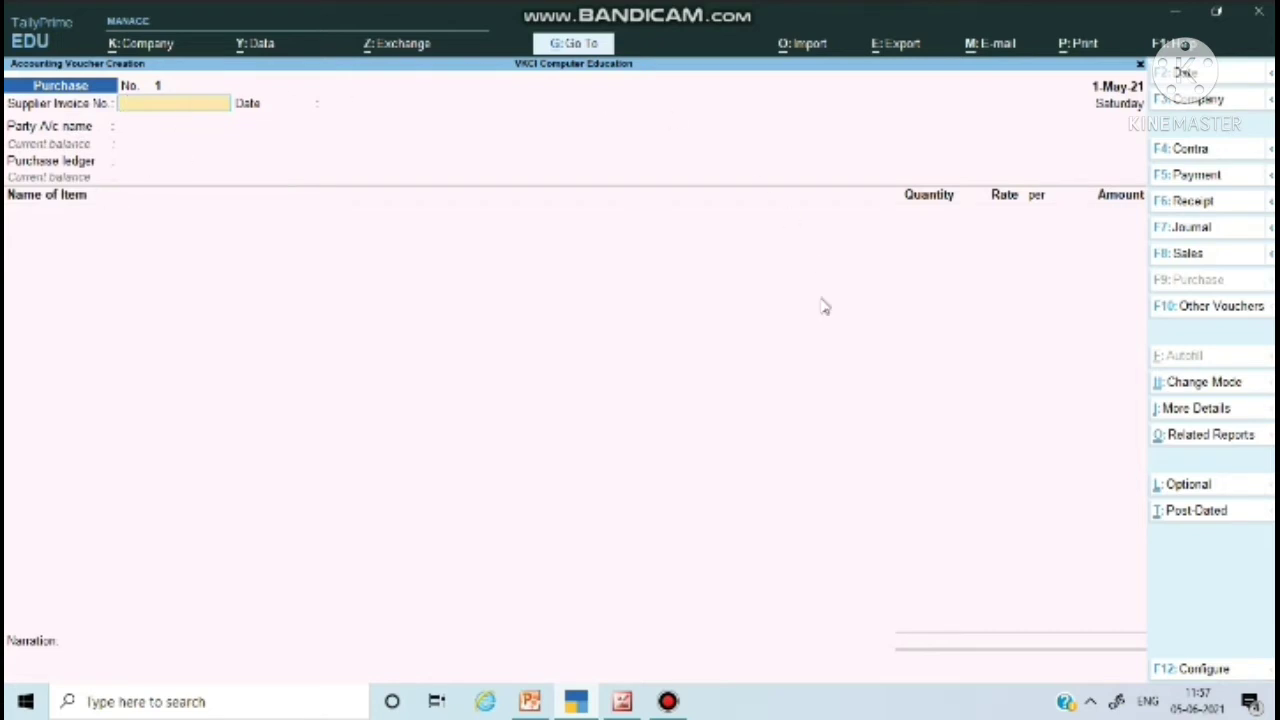
- Change the purchase voucher's mode from Item Invoice to As Voucher
{"action": "left_click", "coordinate": [1200, 386]}
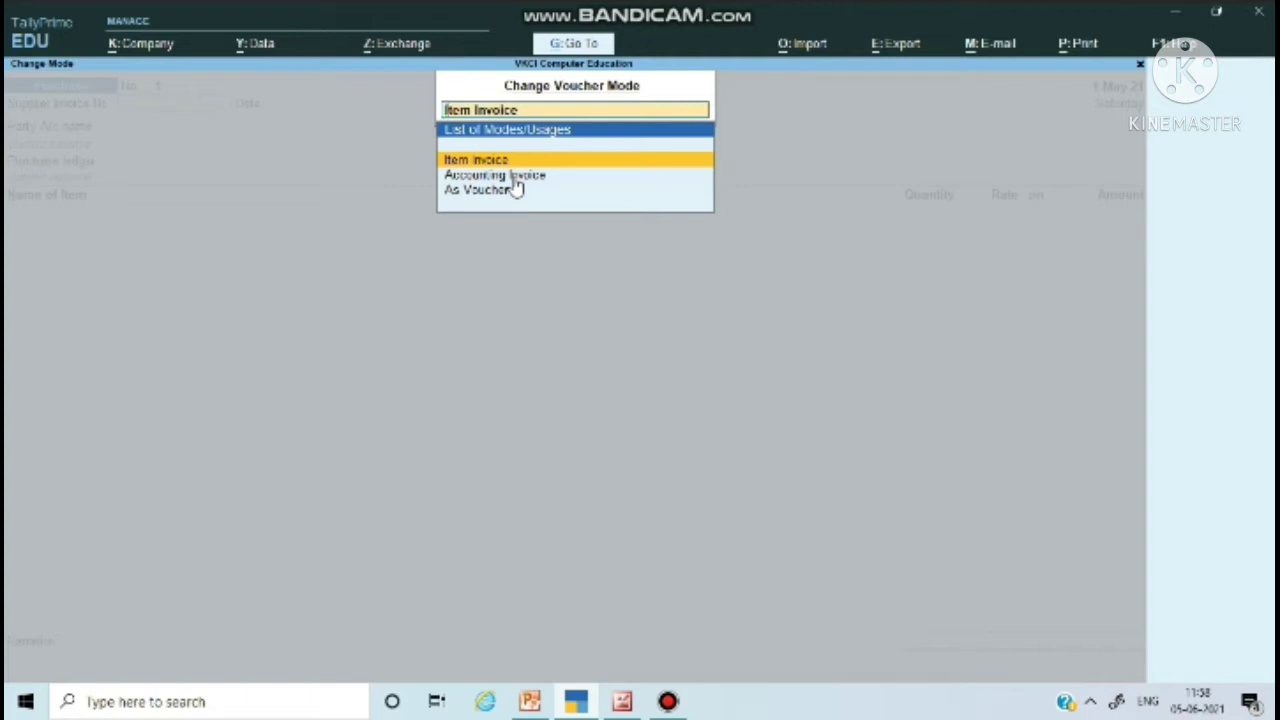
{"action": "key", "text": "Down"}
{"action": "key", "text": "Down"}
{"action": "key", "text": "Return"}
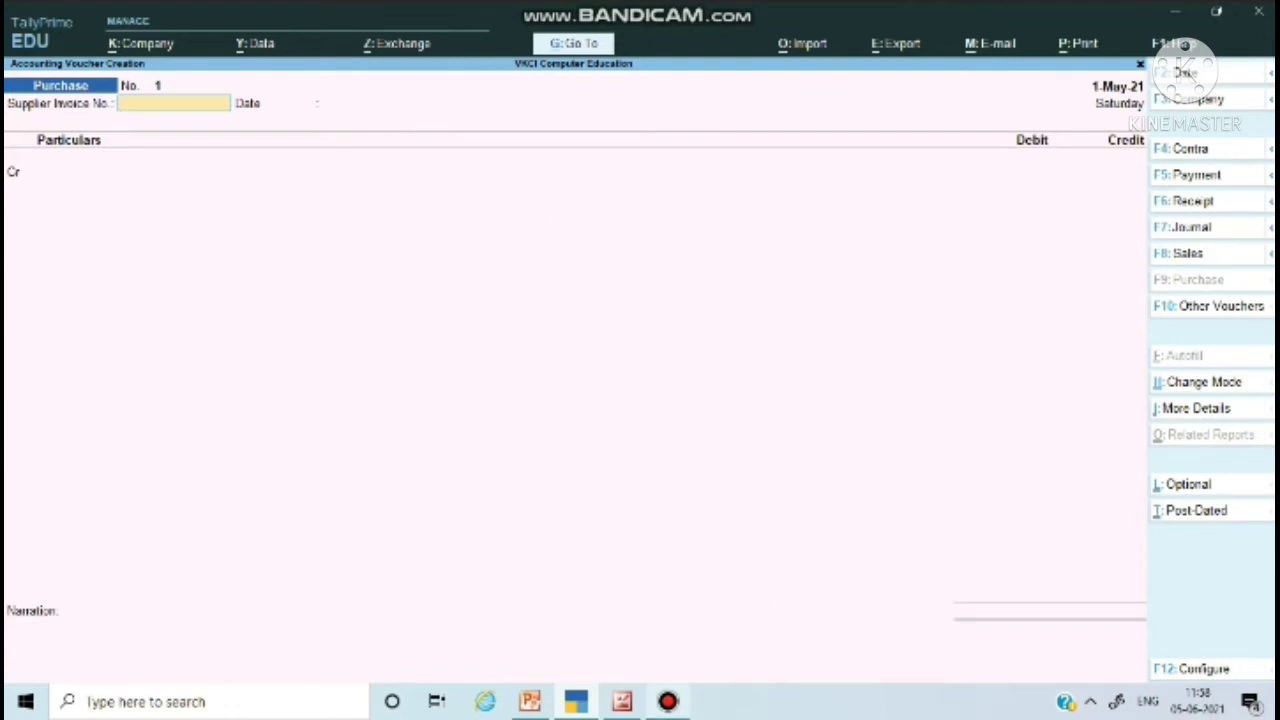
- Consult the first transaction on the PowerPoint slide and enter supplier invoice number 12 dated 1-May-21 in the TallyPrime voucher
{"action": "left_click", "coordinate": [533, 705]}
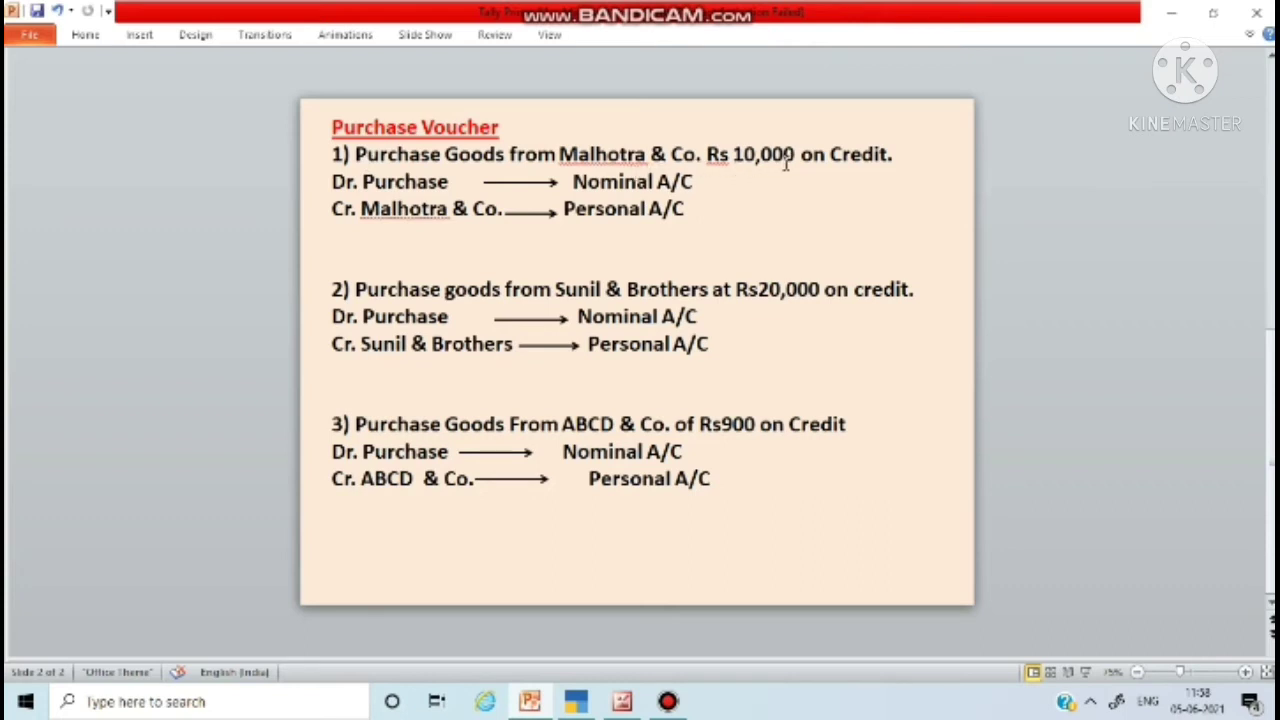
{"action": "mouse_move", "coordinate": [684, 8]}
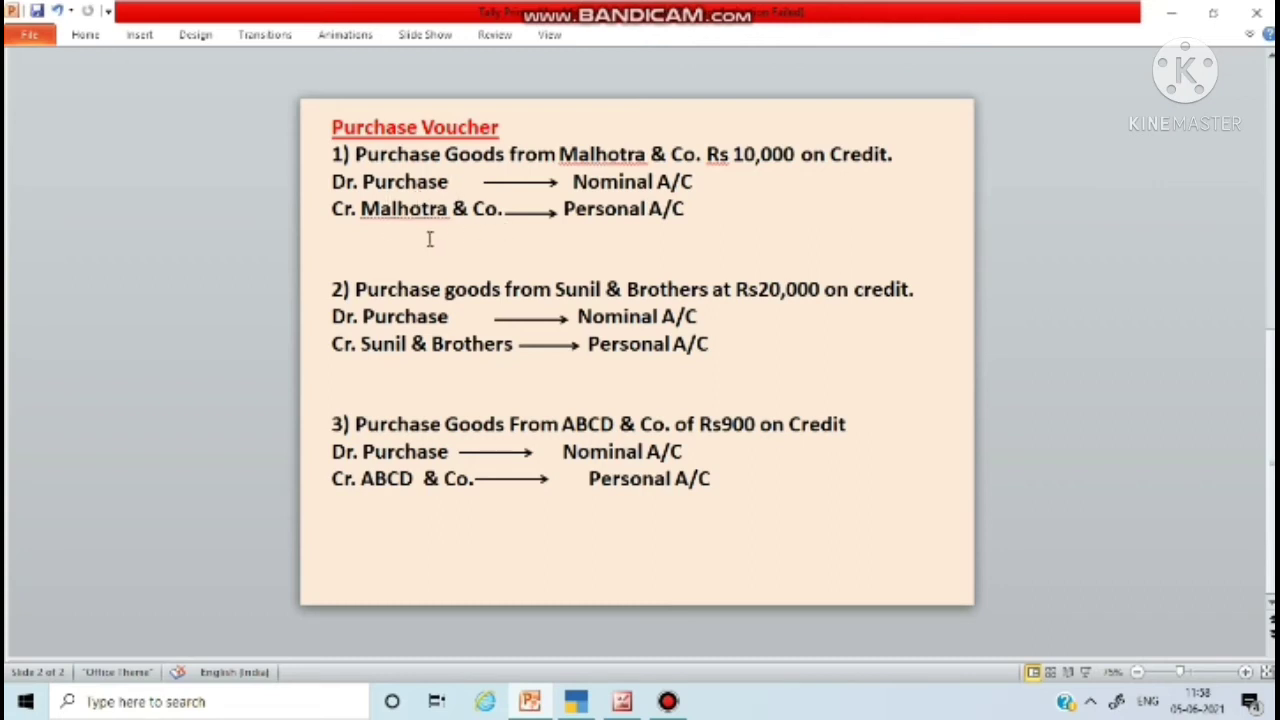
{"action": "left_click", "coordinate": [575, 703]}
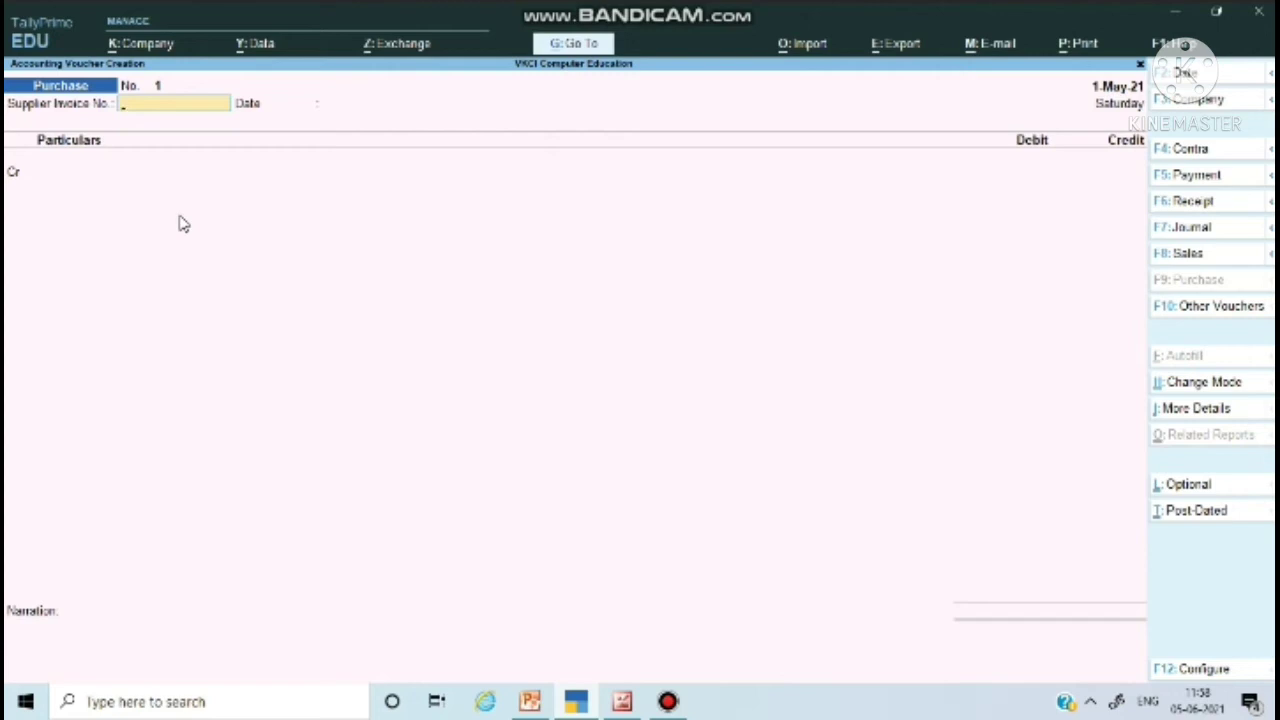
{"action": "type", "text": "12"}
{"action": "key", "text": "Return"}
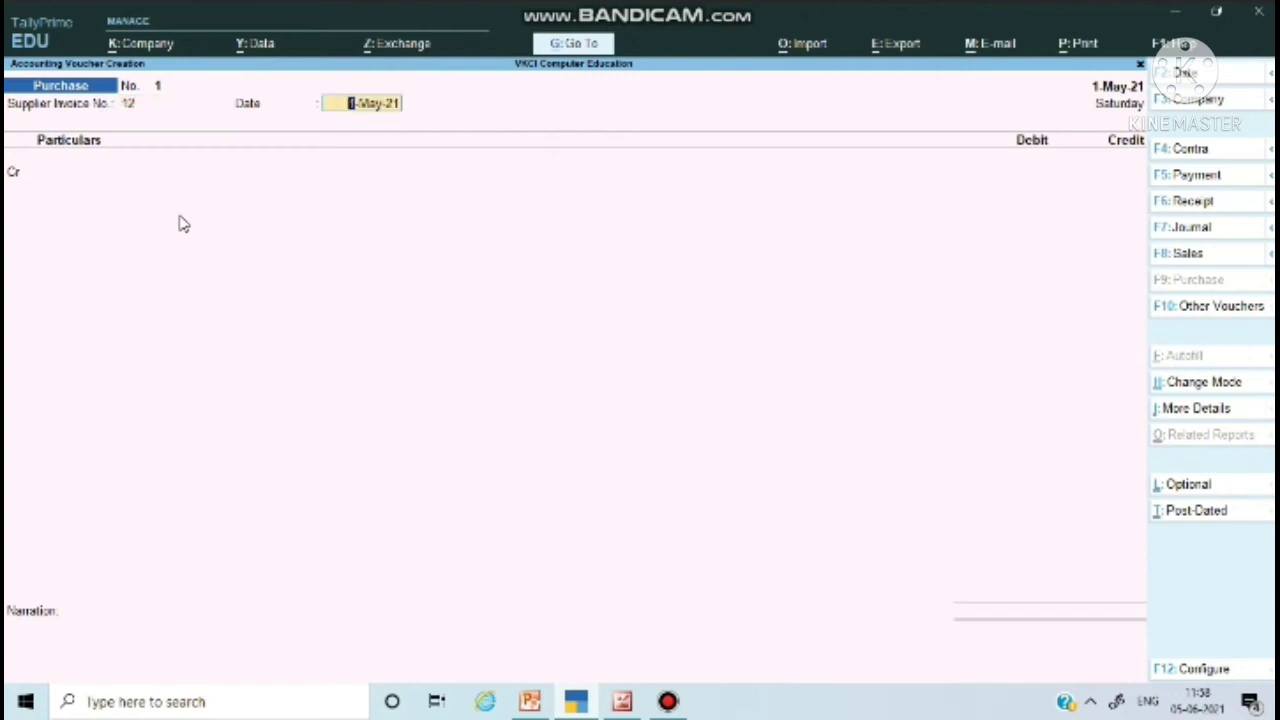
{"action": "key", "text": "Return"}
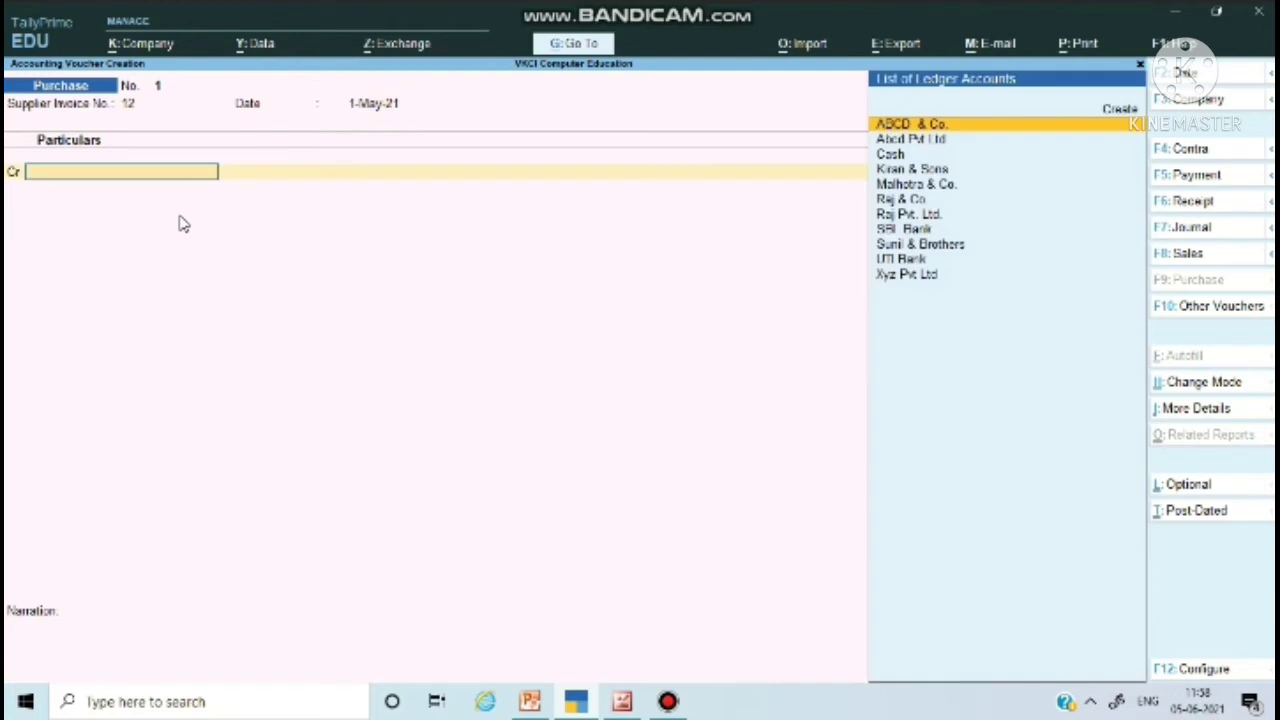
- Choose Malhotra & Co. as the credited ledger of the purchase voucher
{"action": "key", "text": "Down"}
{"action": "key", "text": "Down"}
{"action": "key", "text": "Down"}
{"action": "key", "text": "Down"}
{"action": "key", "text": "Up"}
{"action": "key", "text": "Up"}
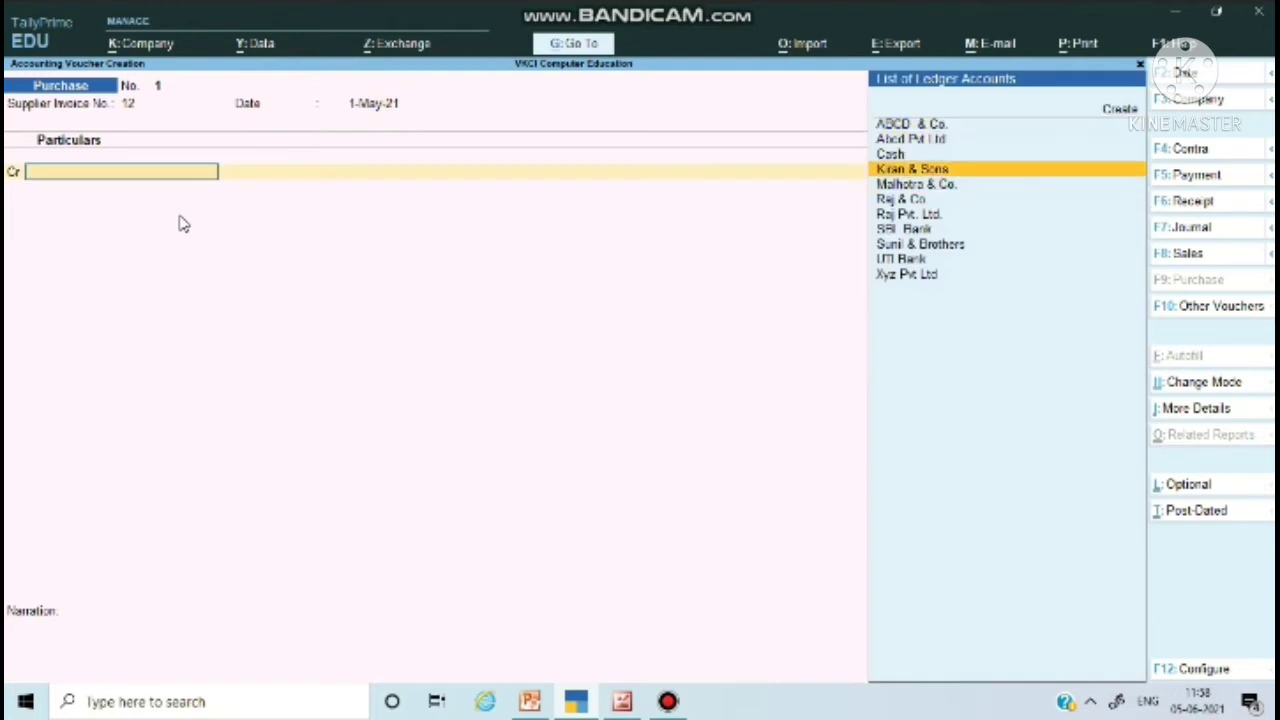
{"action": "key", "text": "Down"}
{"action": "key", "text": "Down"}
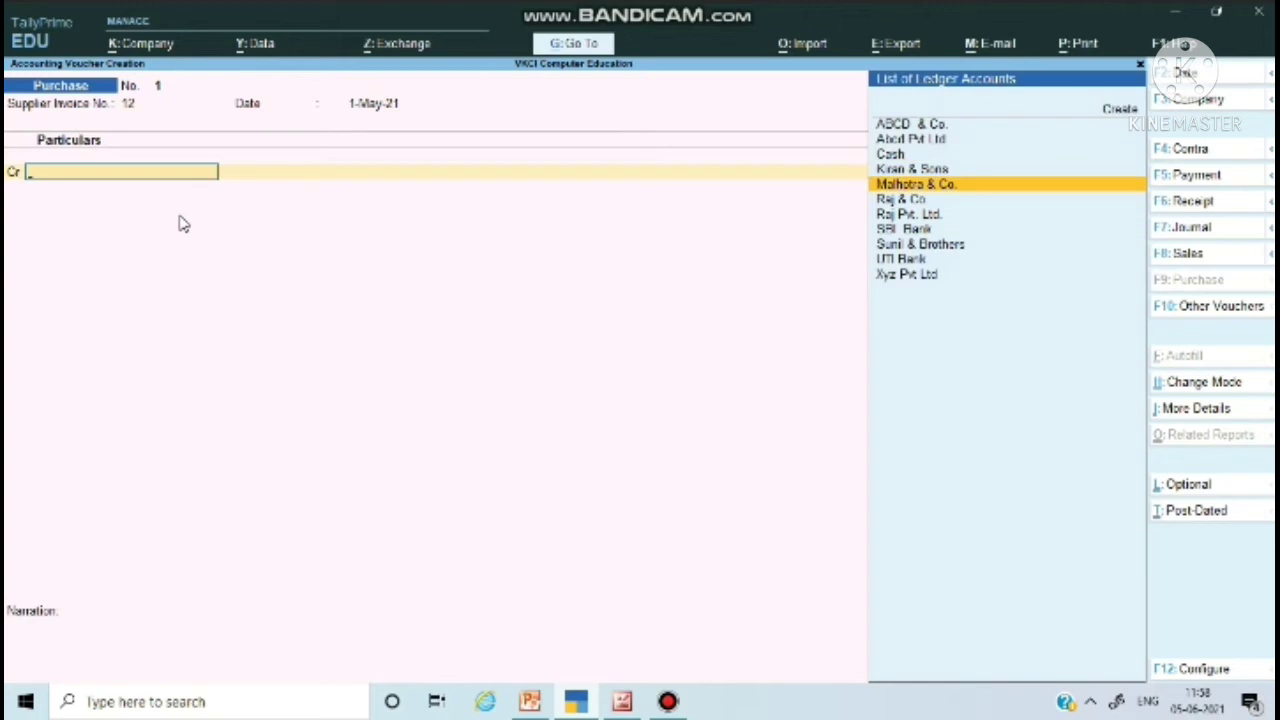
{"action": "key", "text": "Return"}
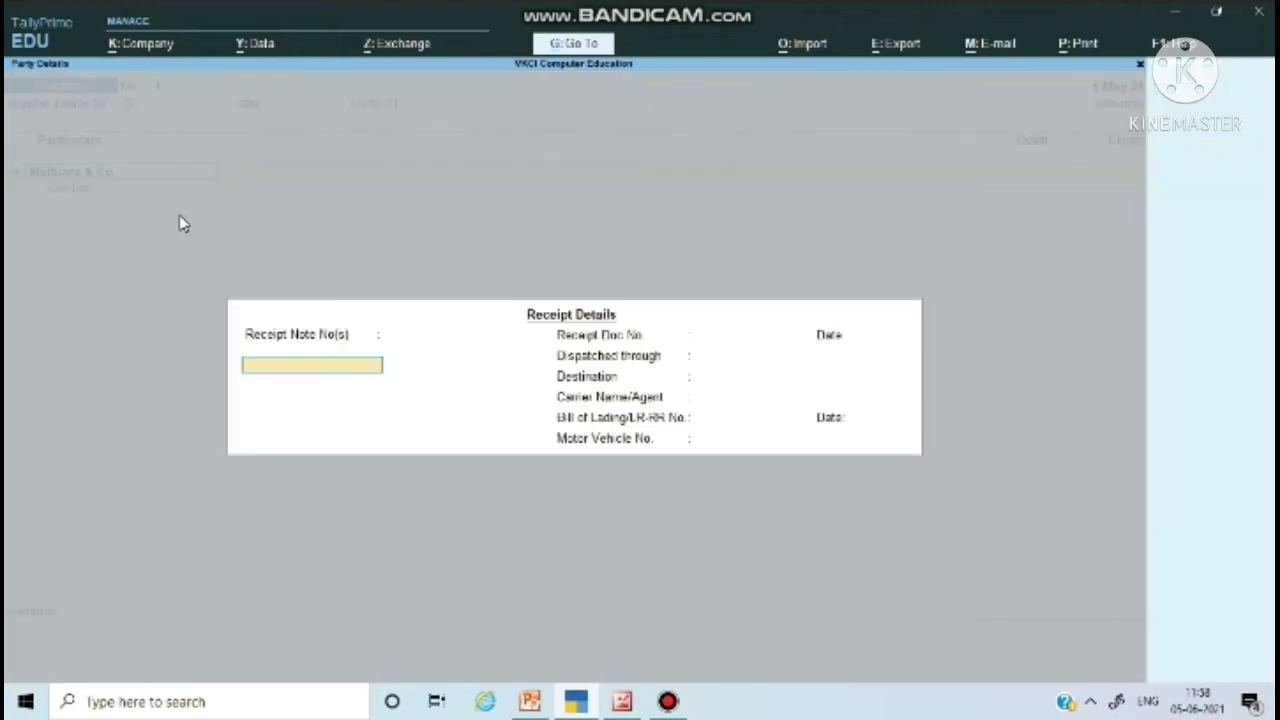
- Leave all receipt details blank and accept the default party details for Malhotra & Co
{"action": "key", "text": "Return"}
{"action": "key", "text": "Return"}
{"action": "key", "text": "Return"}
{"action": "key", "text": "Return"}
{"action": "key", "text": "Return"}
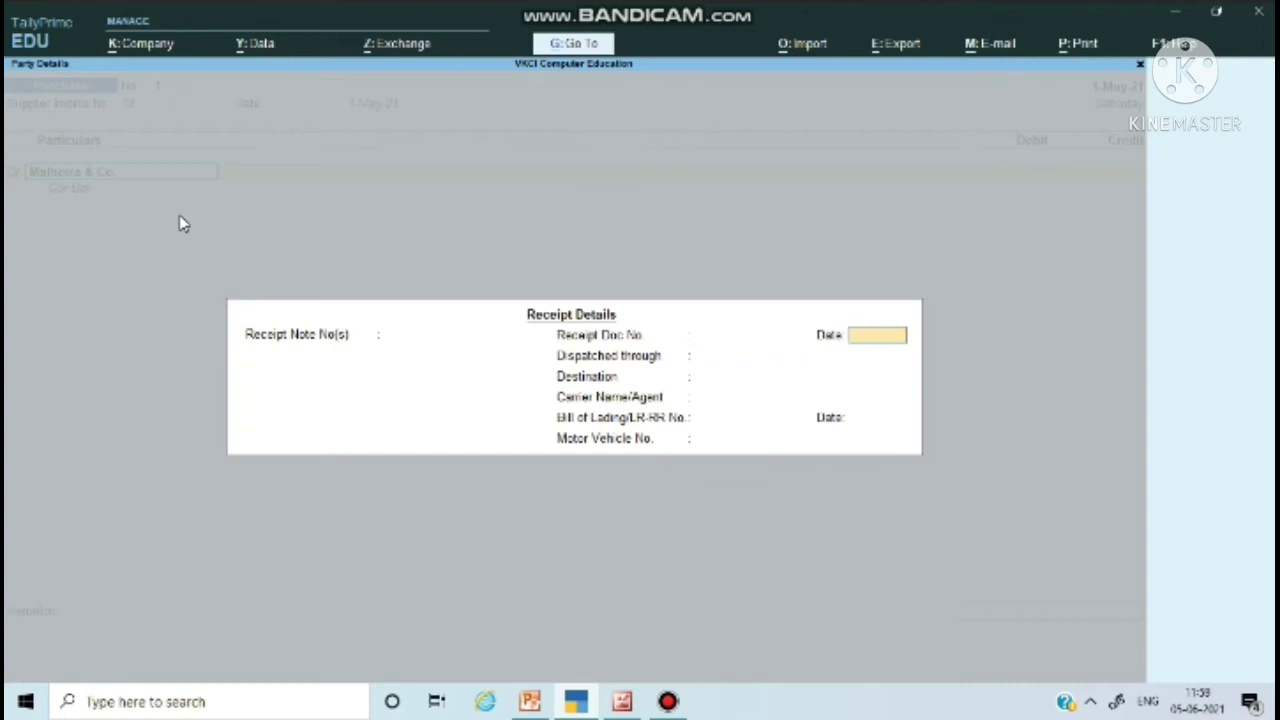
{"action": "key", "text": "Return"}
{"action": "key", "text": "Return"}
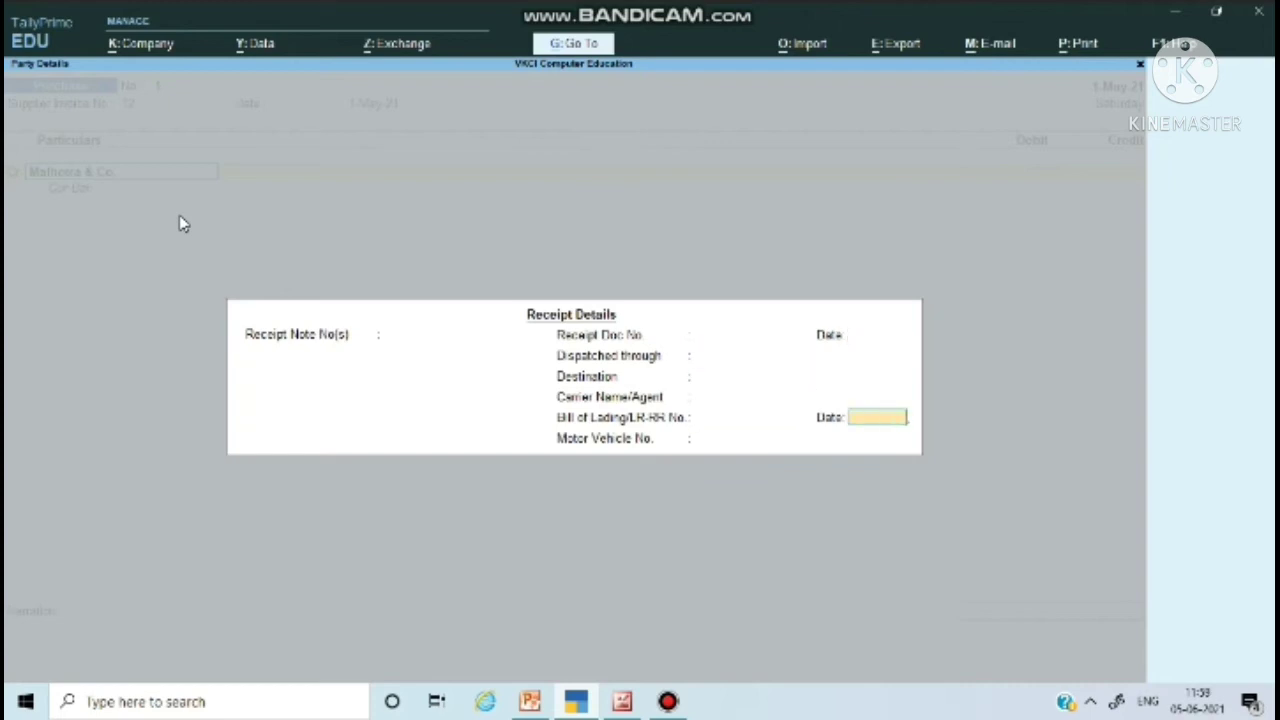
{"action": "key", "text": "Return"}
{"action": "key", "text": "Return"}
{"action": "key", "text": "Return"}
{"action": "key", "text": "Return"}
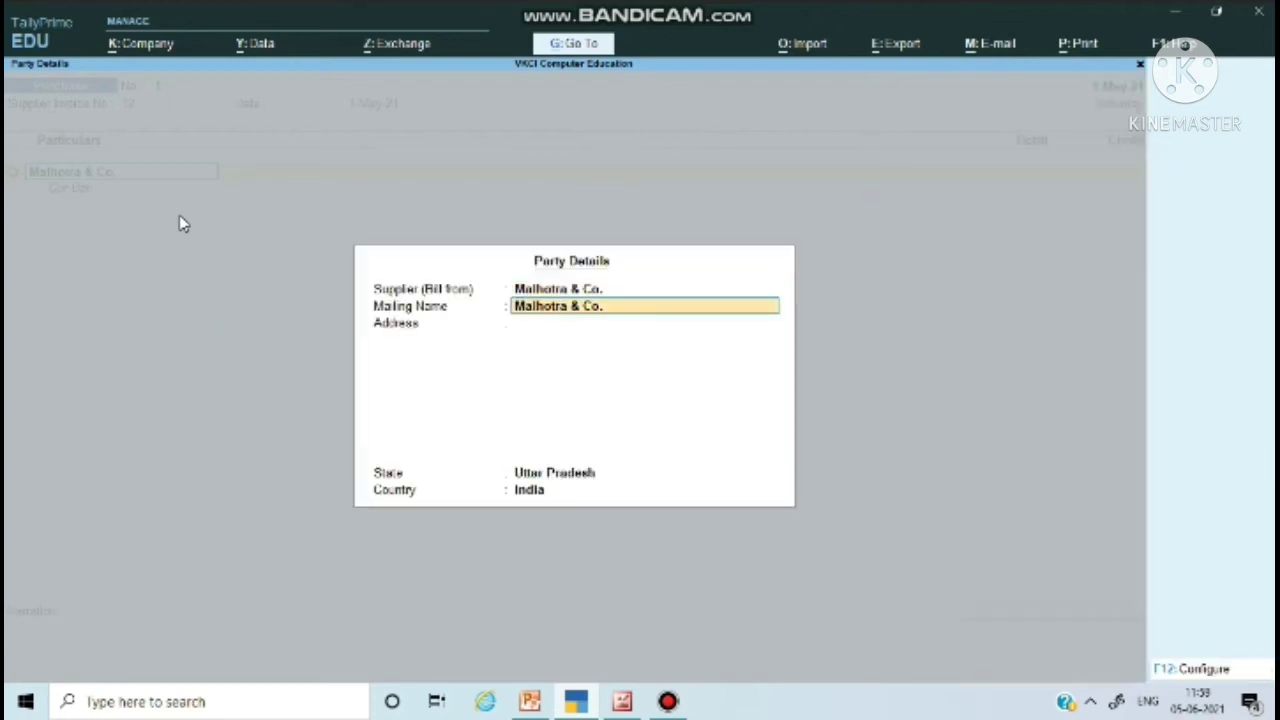
{"action": "key", "text": "Return"}
{"action": "key", "text": "Return"}
{"action": "key", "text": "Return"}
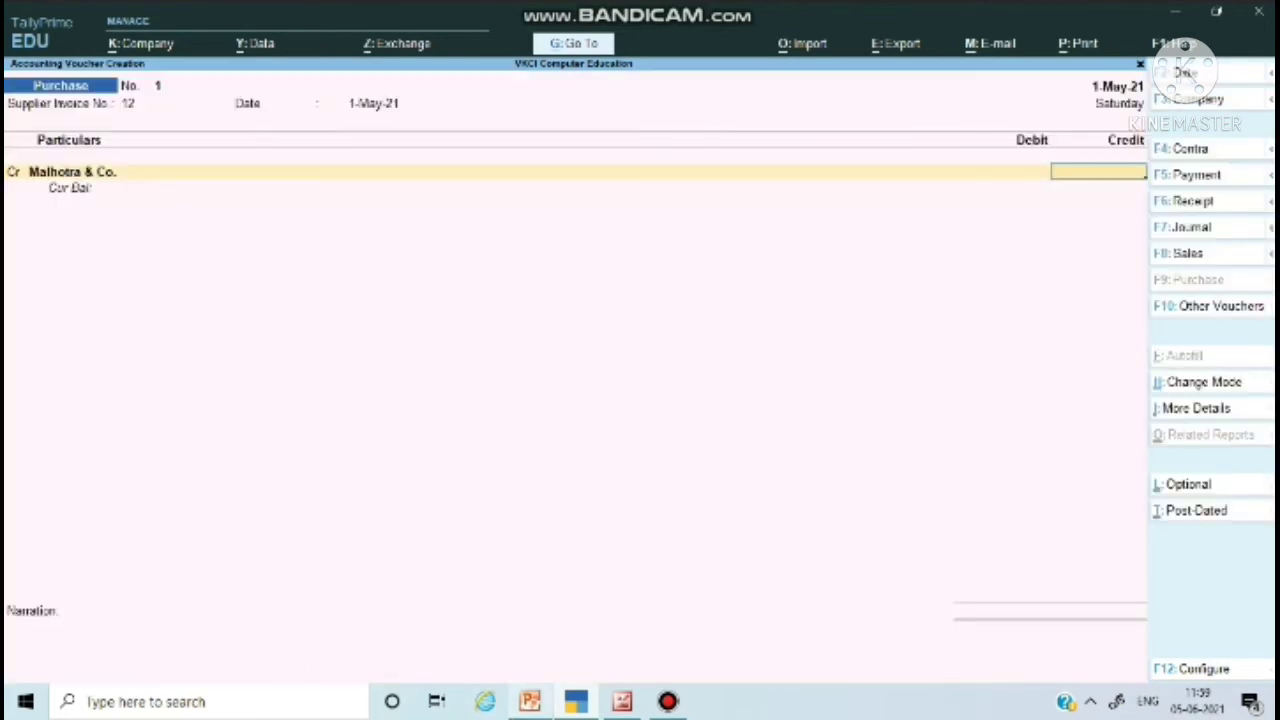
- Check the first transaction's amount on the PowerPoint slide and enter 10000 as the credit for Malhotra & Co. in TallyPrime
{"action": "left_click", "coordinate": [530, 703]}
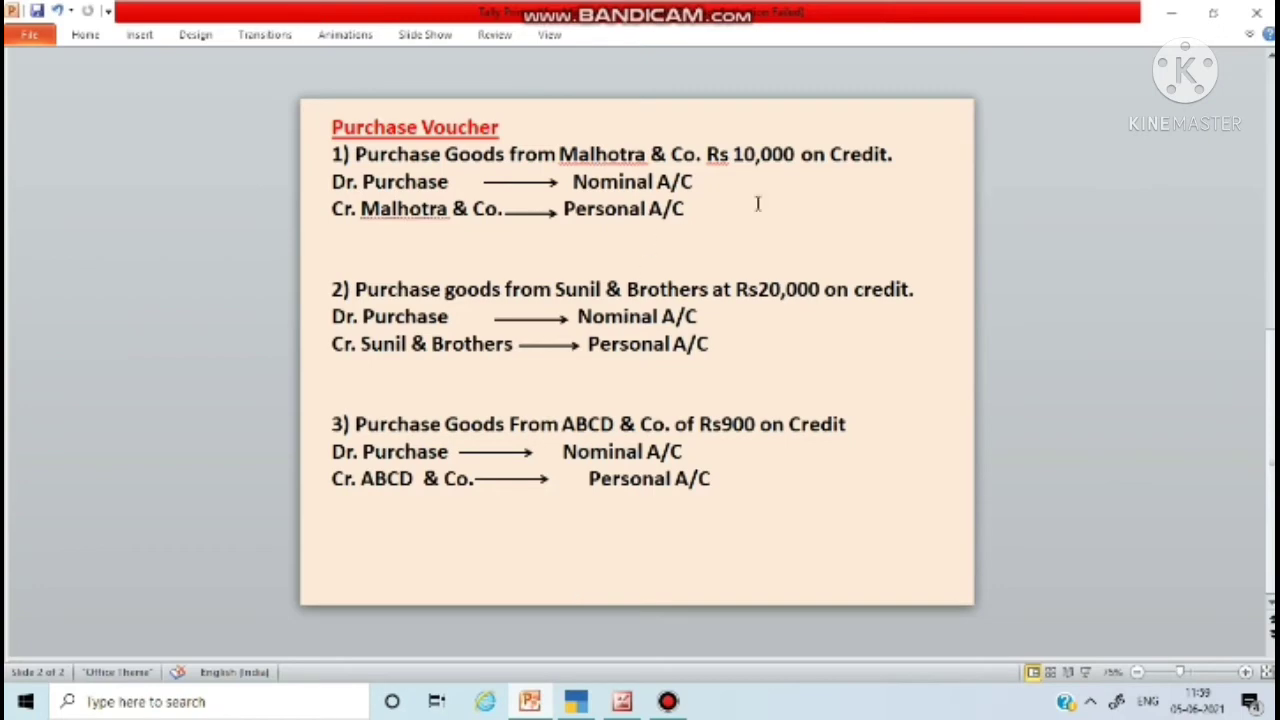
{"action": "left_click", "coordinate": [576, 701]}
{"action": "type", "text": "10000"}
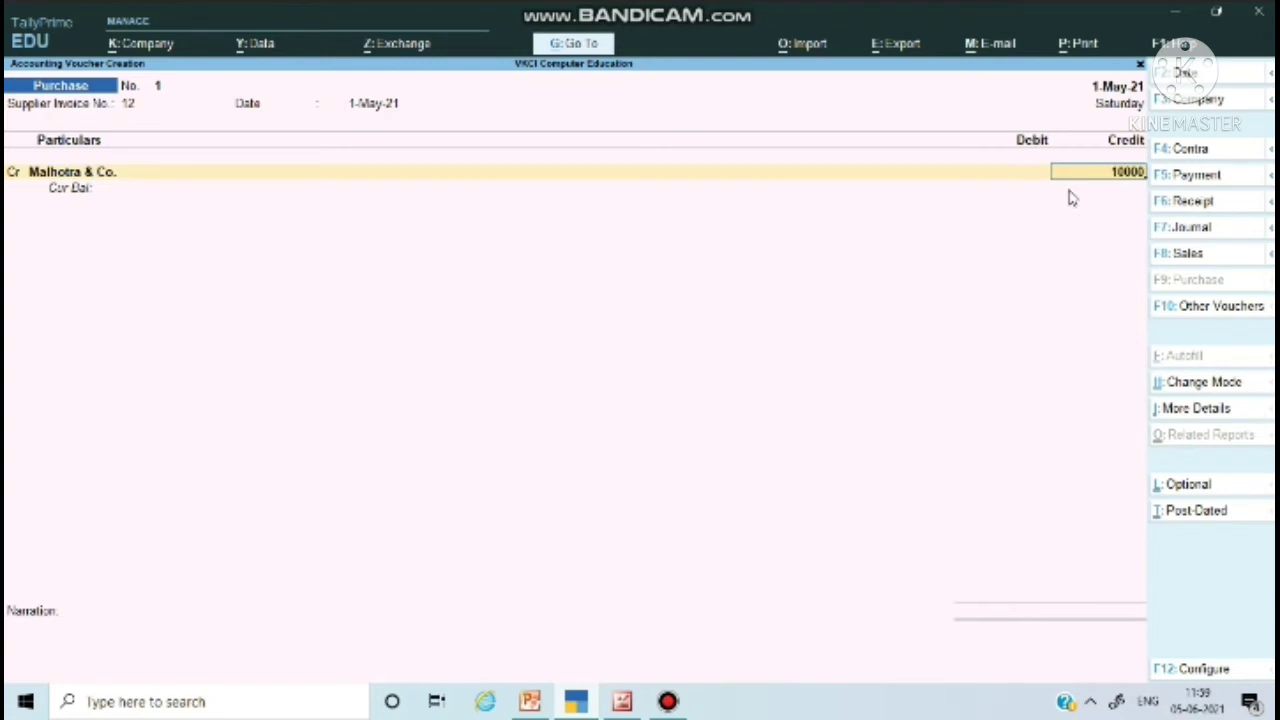
{"action": "key", "text": "Return"}
- Allocate the 10,000.00 Cr to New Ref 12 in the bill-wise details for Malhotra & Co
{"action": "key", "text": "Return"}
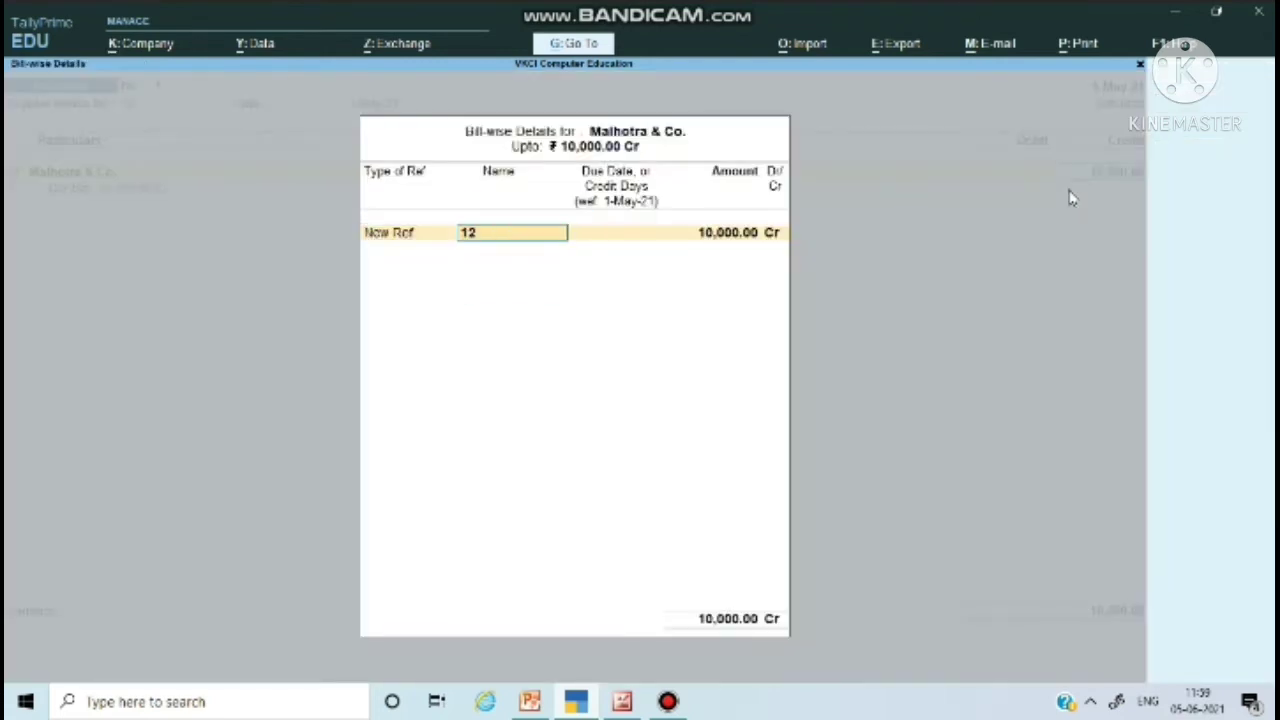
{"action": "key", "text": "Return"}
{"action": "key", "text": "Return"}
{"action": "key", "text": "Return"}
{"action": "key", "text": "Return"}
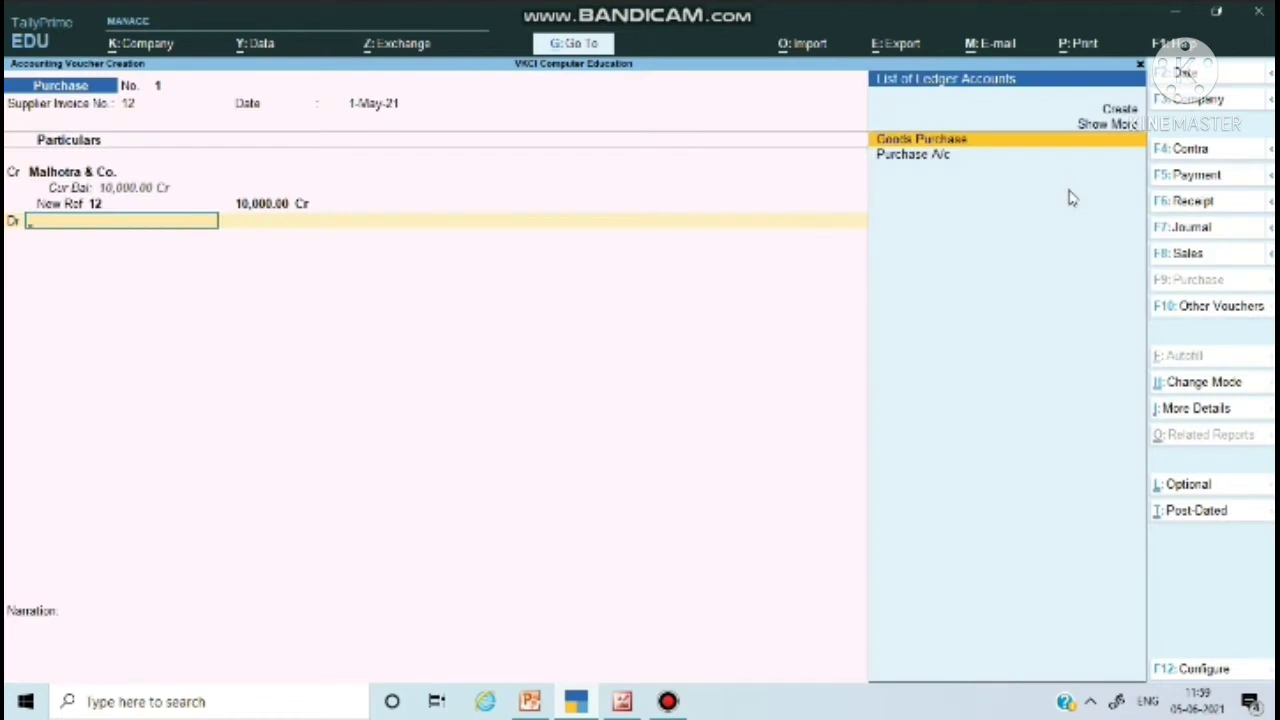
- Choose Purchase A/c as the debited ledger and leave its inventory allocations empty
{"action": "key", "text": "Down"}
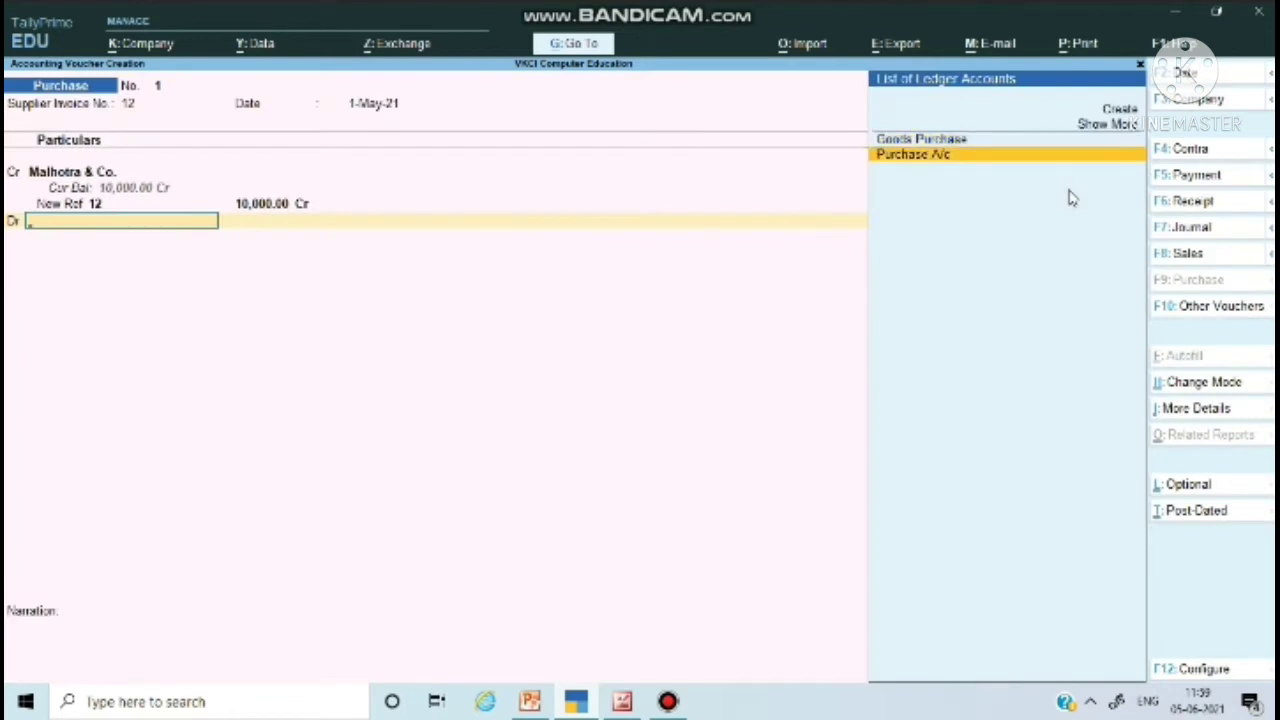
{"action": "key", "text": "Return"}
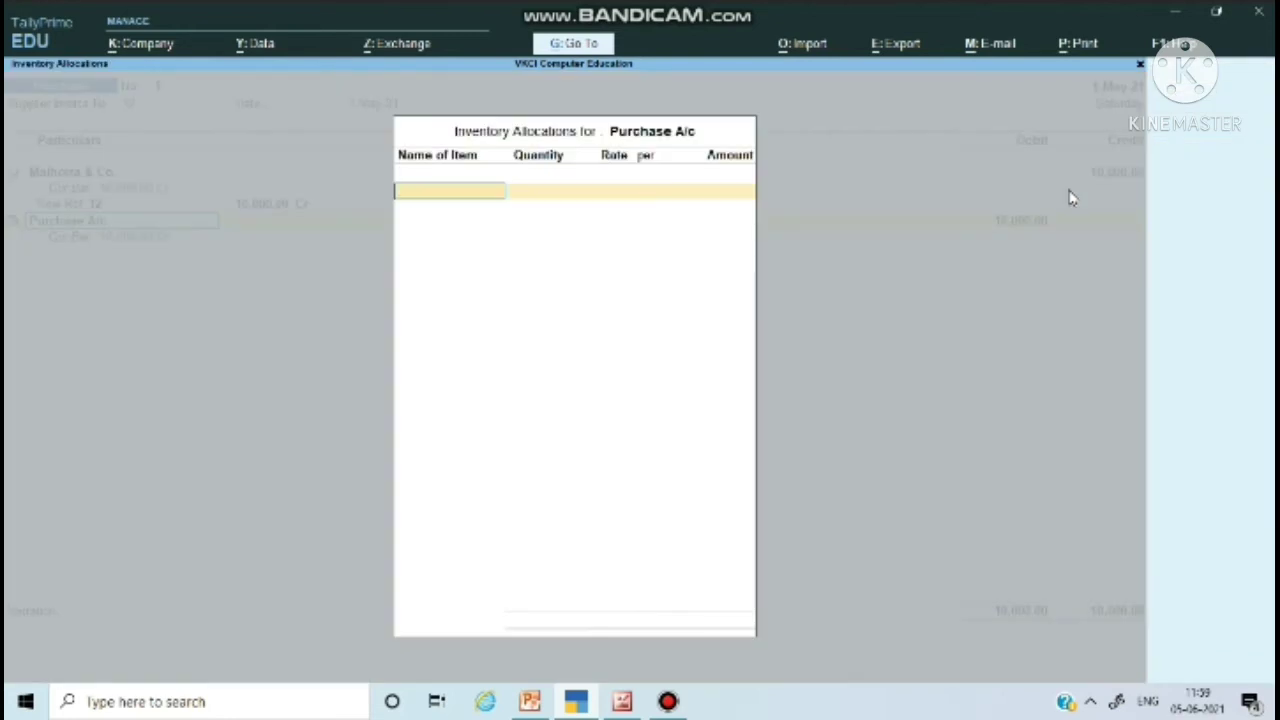
{"action": "key", "text": "Return"}
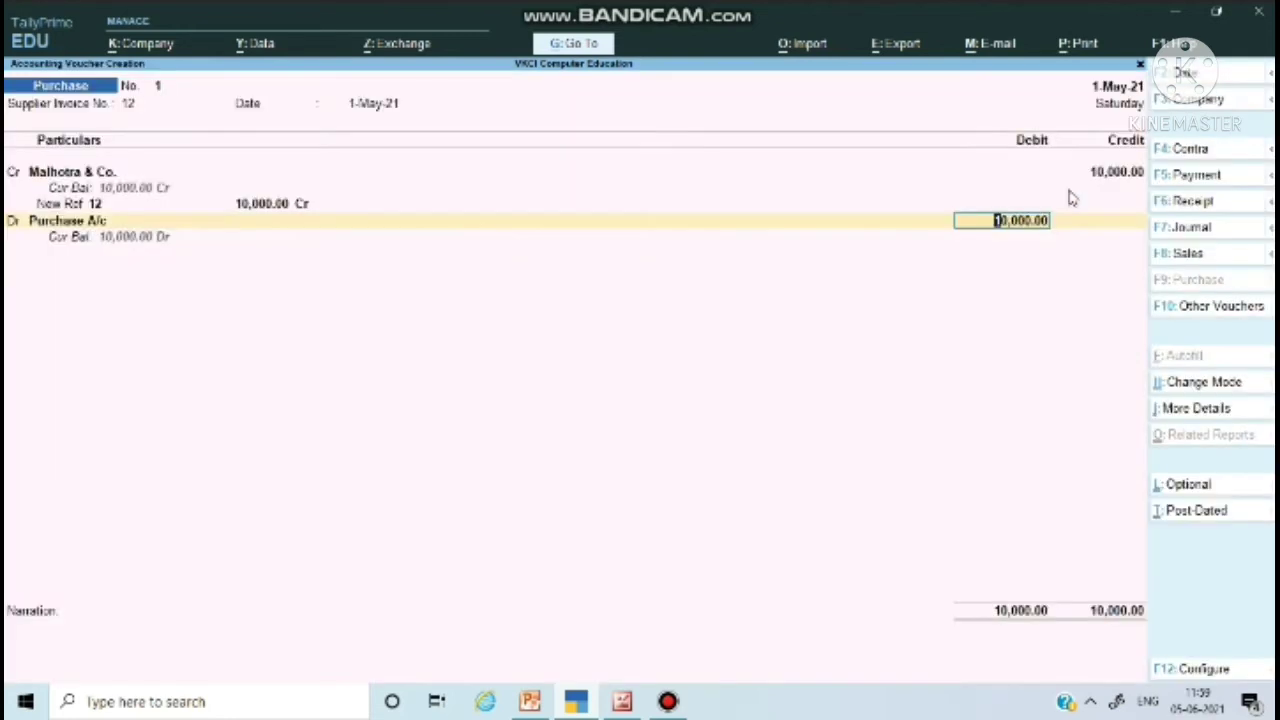
- Accept the 10,000.00 debit and save the voucher with the narration "Being goods purchase from Malhotra & co."
{"action": "key", "text": "Return"}
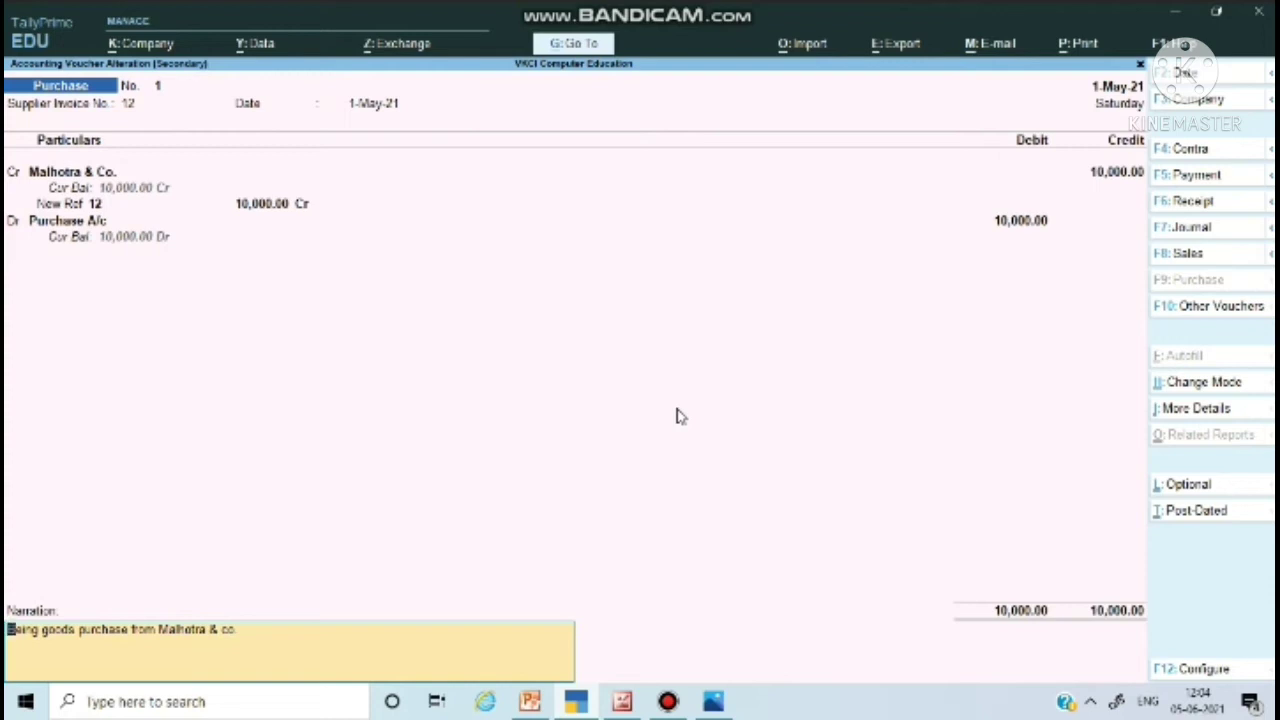
{"action": "key", "text": "Return"}
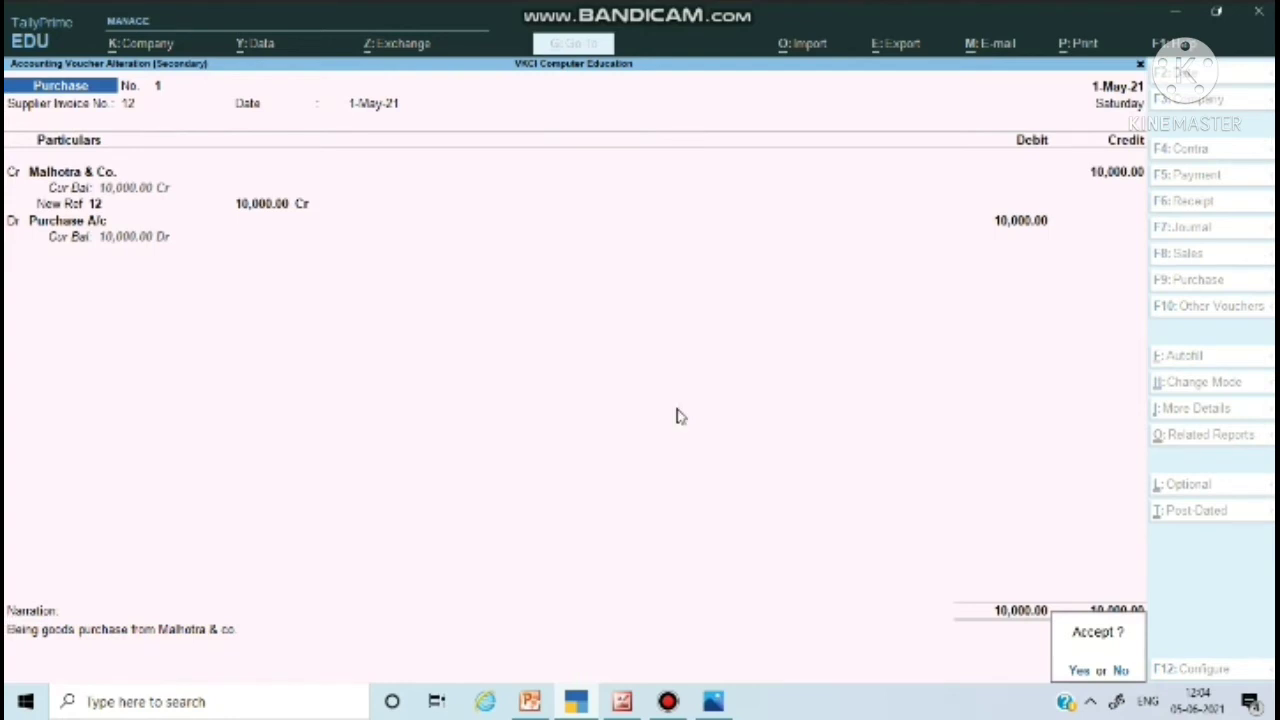
{"action": "key", "text": "Return"}
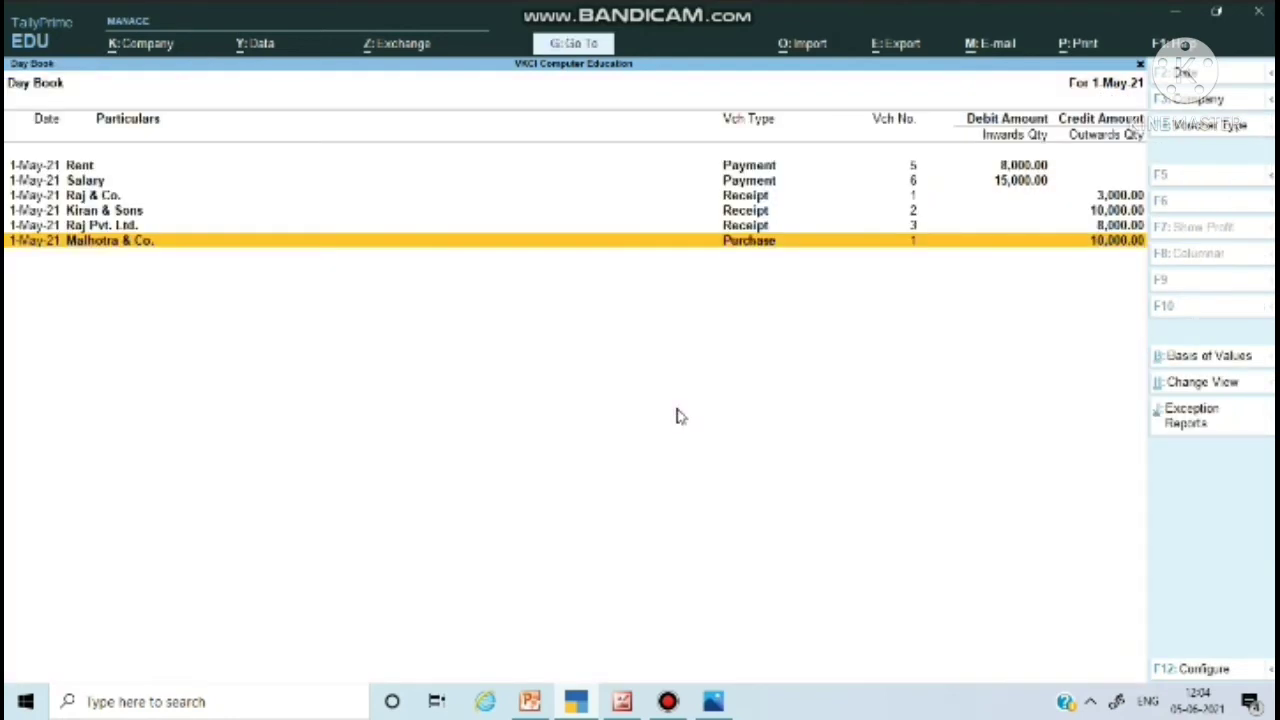
- Consult the second transaction on the PowerPoint slide and enter supplier invoice number 13 dated 1-May-21 in TallyPrime's second purchase voucher
{"action": "key", "text": "alt+Tab"}
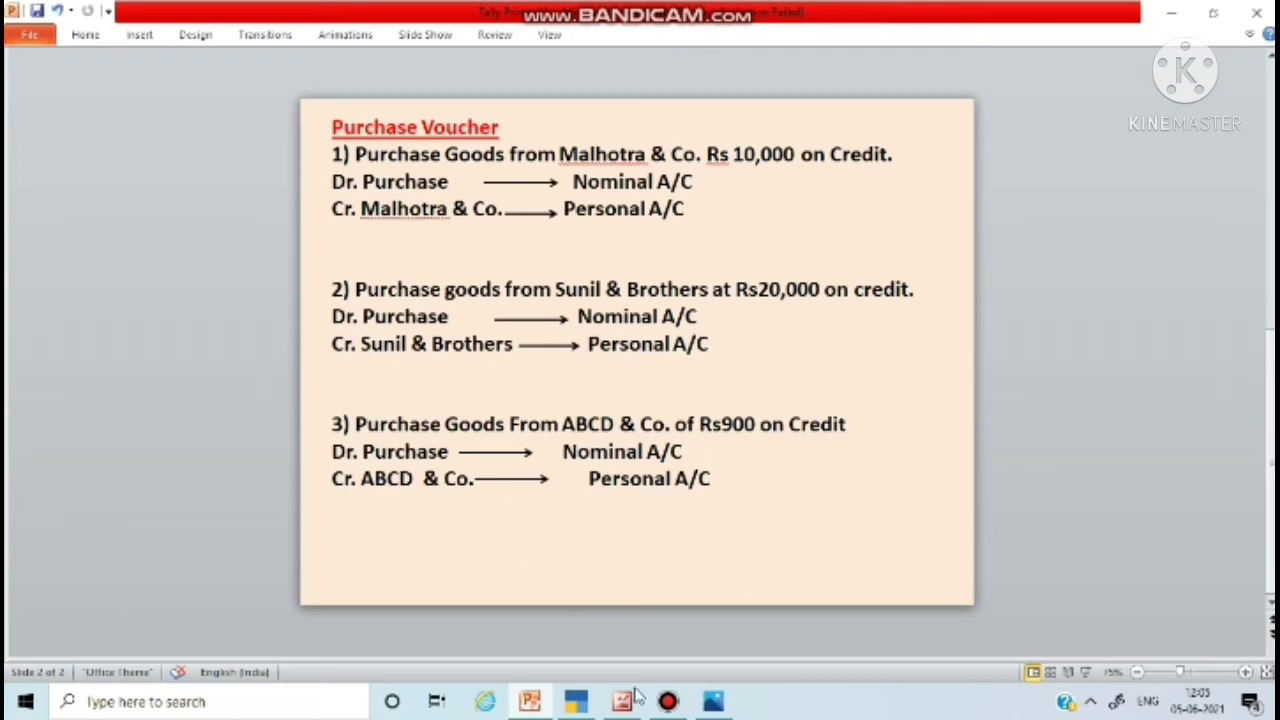
{"action": "left_click", "coordinate": [576, 701]}
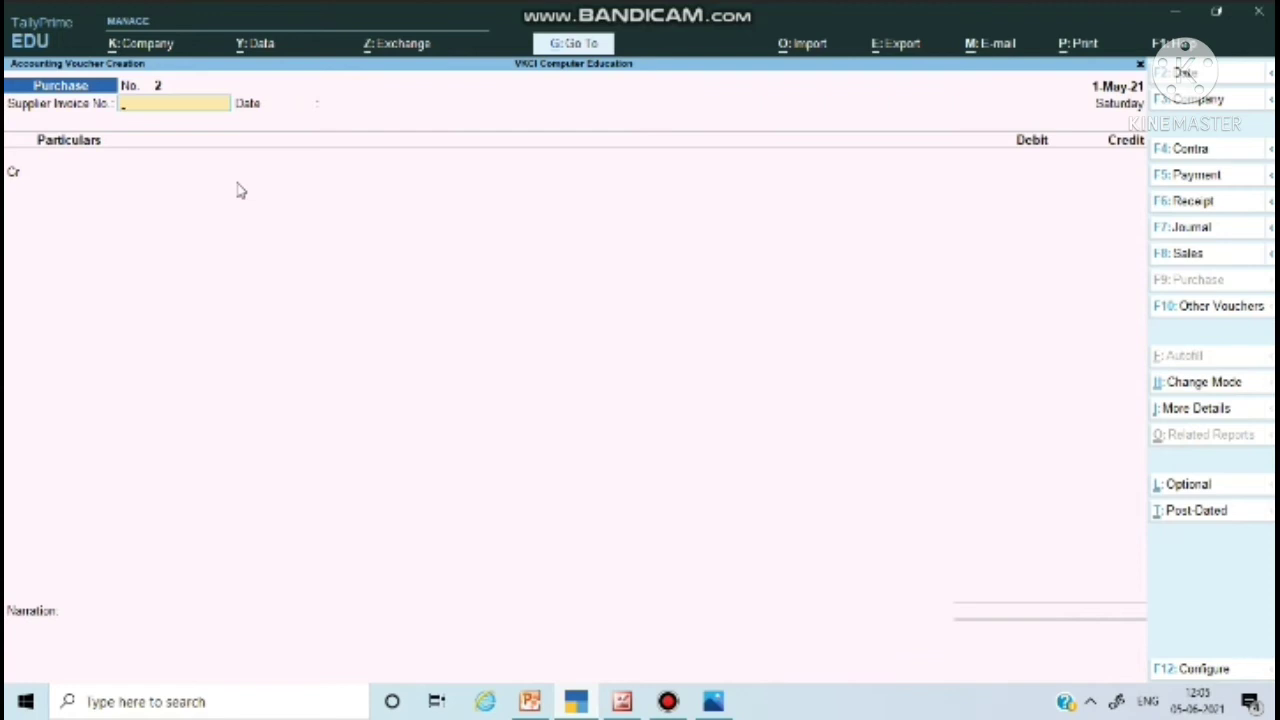
{"action": "type", "text": "13"}
{"action": "key", "text": "Return"}
{"action": "key", "text": "Return"}
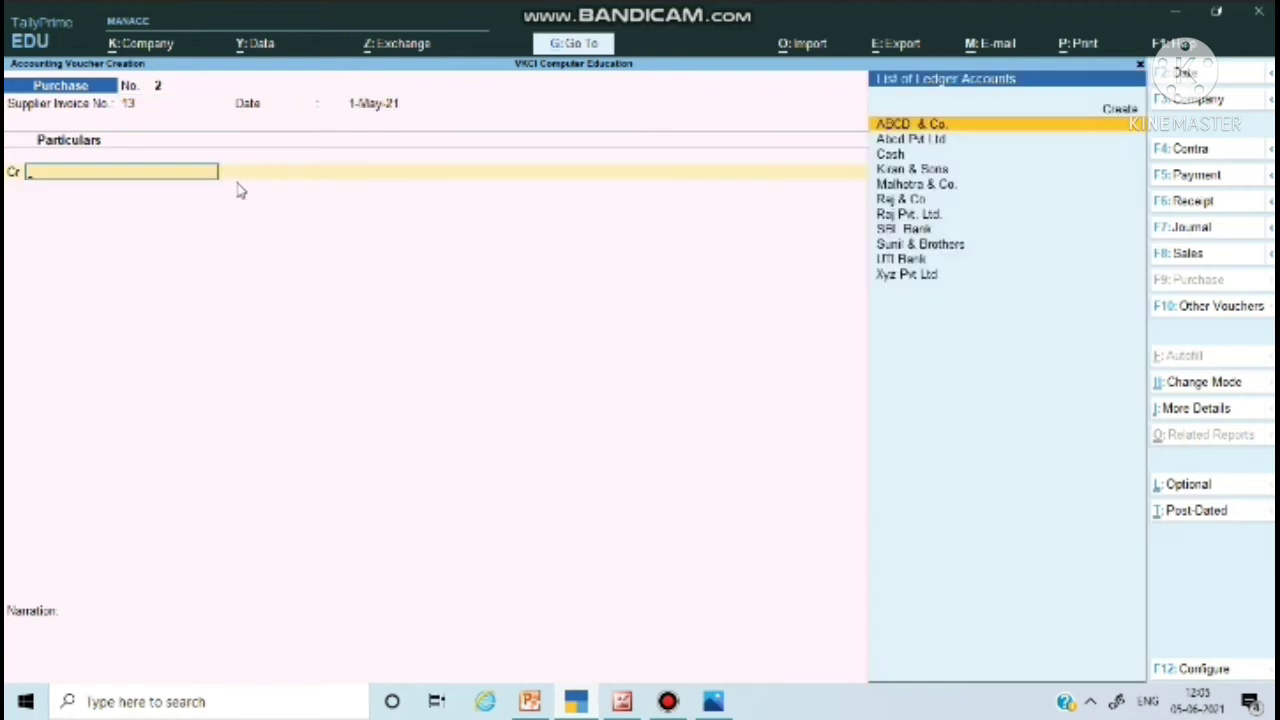
- Choose Sunil & Brothers as the credited ledger of the second purchase voucher
{"action": "key", "text": "Down"}
{"action": "key", "text": "Down"}
{"action": "key", "text": "Down"}
{"action": "key", "text": "Down"}
{"action": "key", "text": "Down"}
{"action": "key", "text": "Down"}
{"action": "key", "text": "Down"}
{"action": "key", "text": "Down"}
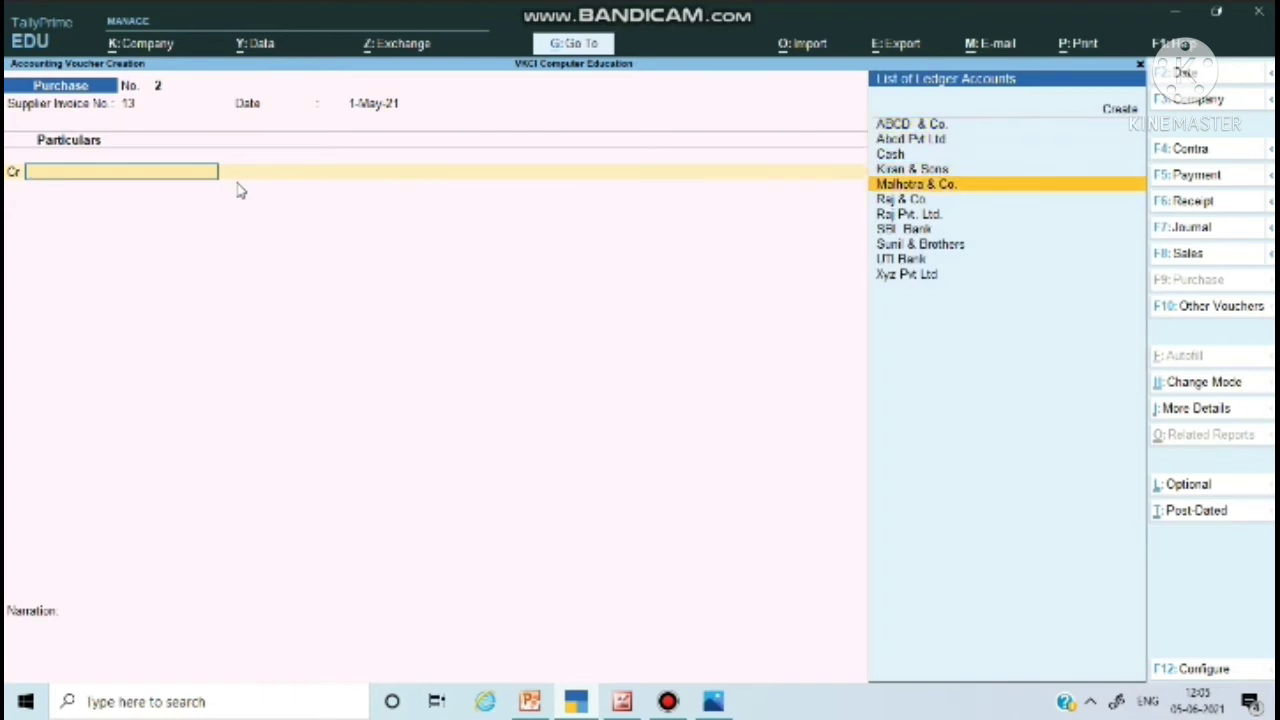
{"action": "key", "text": "Return"}
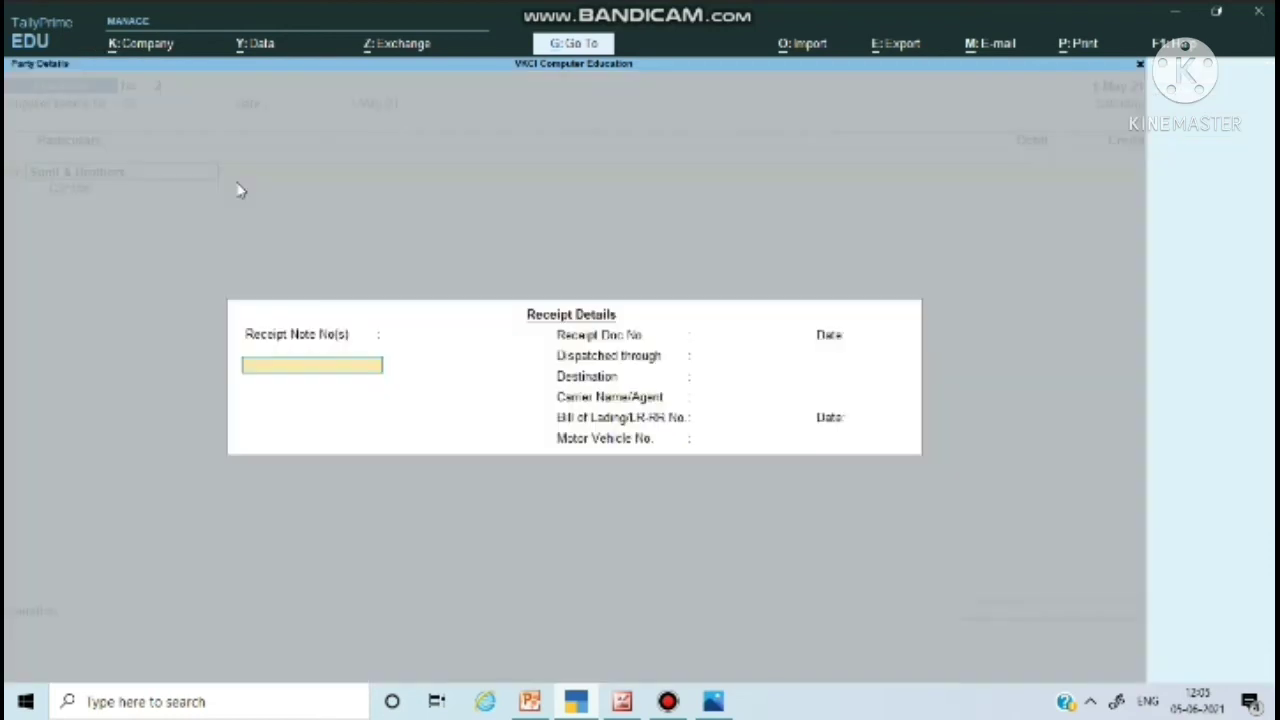
- Leave the receipt details blank and accept the party details for Sunil & Brothers with state Uttar Pradesh
{"action": "key", "text": "Return"}
{"action": "key", "text": "Return"}
{"action": "key", "text": "Return"}
{"action": "key", "text": "Return"}
{"action": "key", "text": "Return"}
{"action": "key", "text": "Return"}
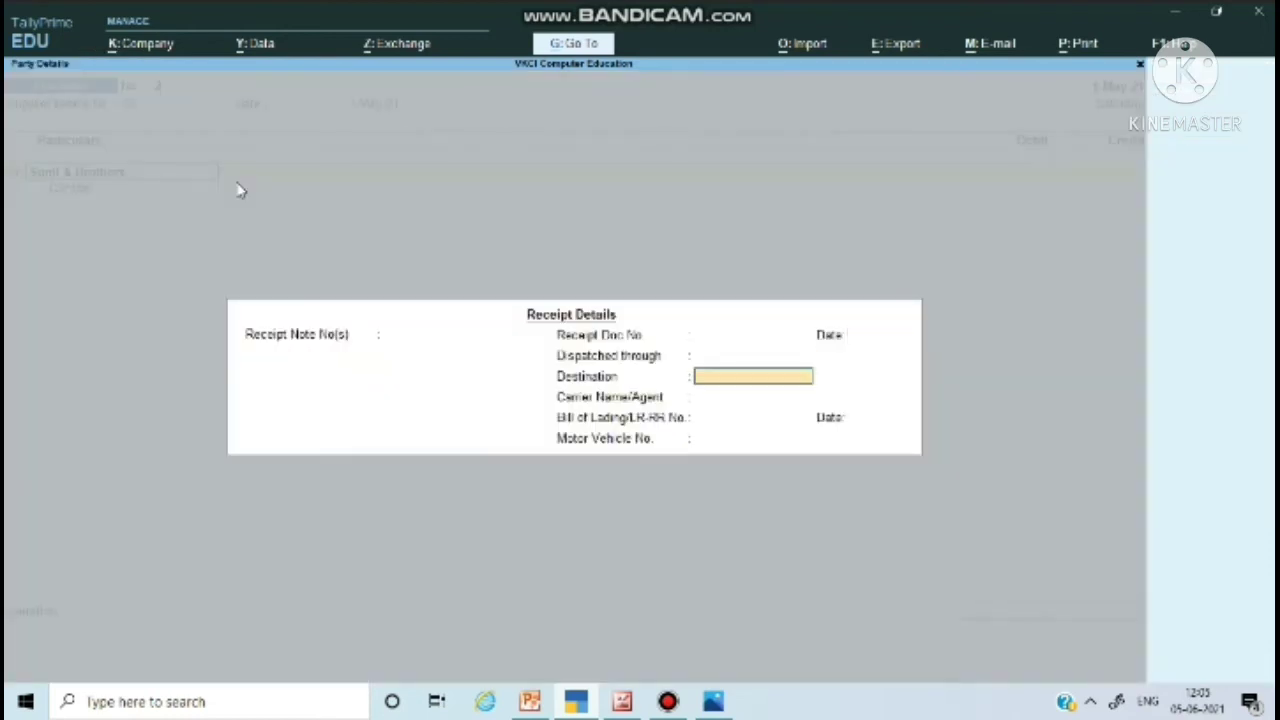
{"action": "key", "text": "Return"}
{"action": "key", "text": "Return"}
{"action": "key", "text": "Return"}
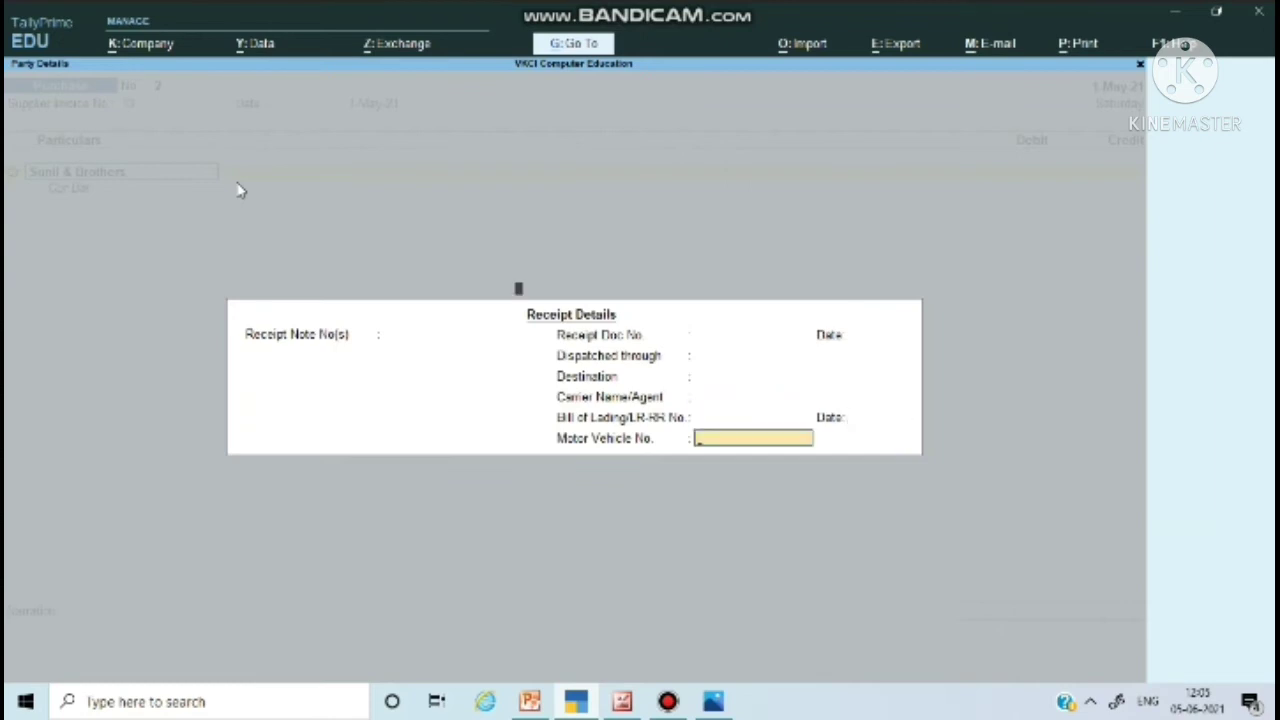
{"action": "key", "text": "Return"}
{"action": "key", "text": "Return"}
{"action": "key", "text": "Return"}
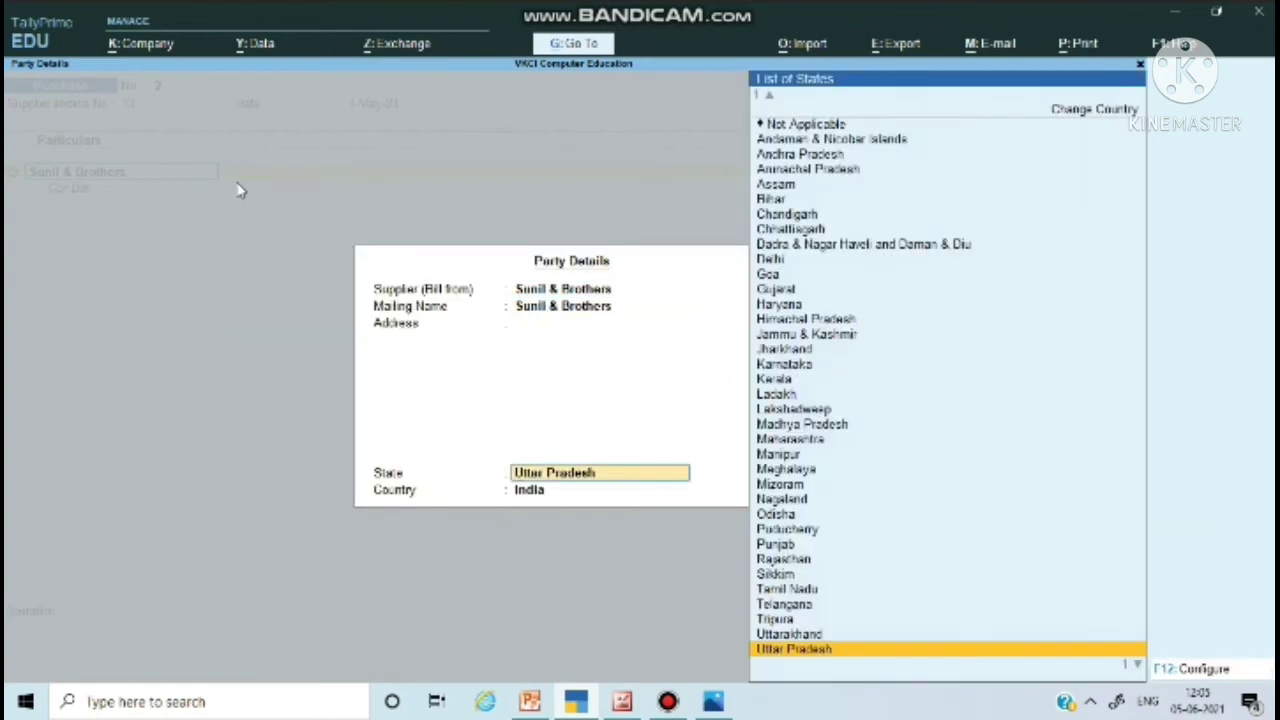
{"action": "key", "text": "Return"}
{"action": "key", "text": "Return"}
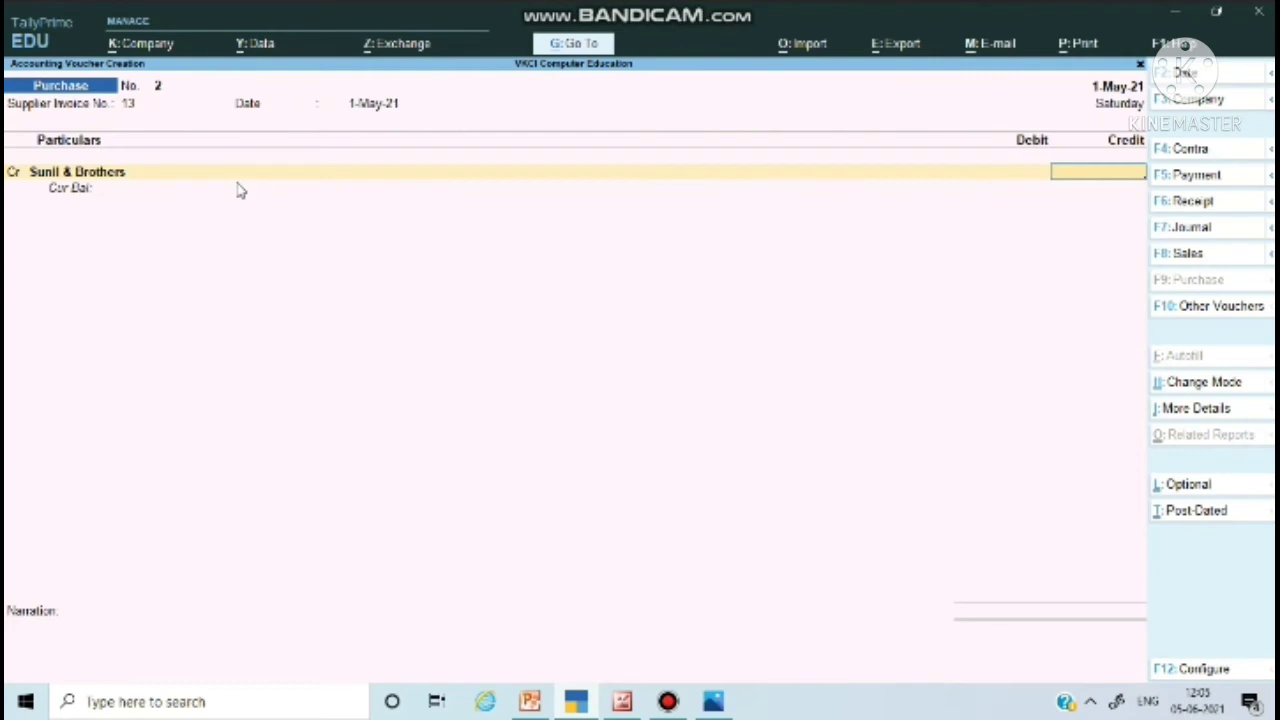
- Credit Sunil & Brothers with 20000 and allocate the full amount to a New Ref bill named 13
{"action": "type", "text": "20000"}
{"action": "key", "text": "Return"}
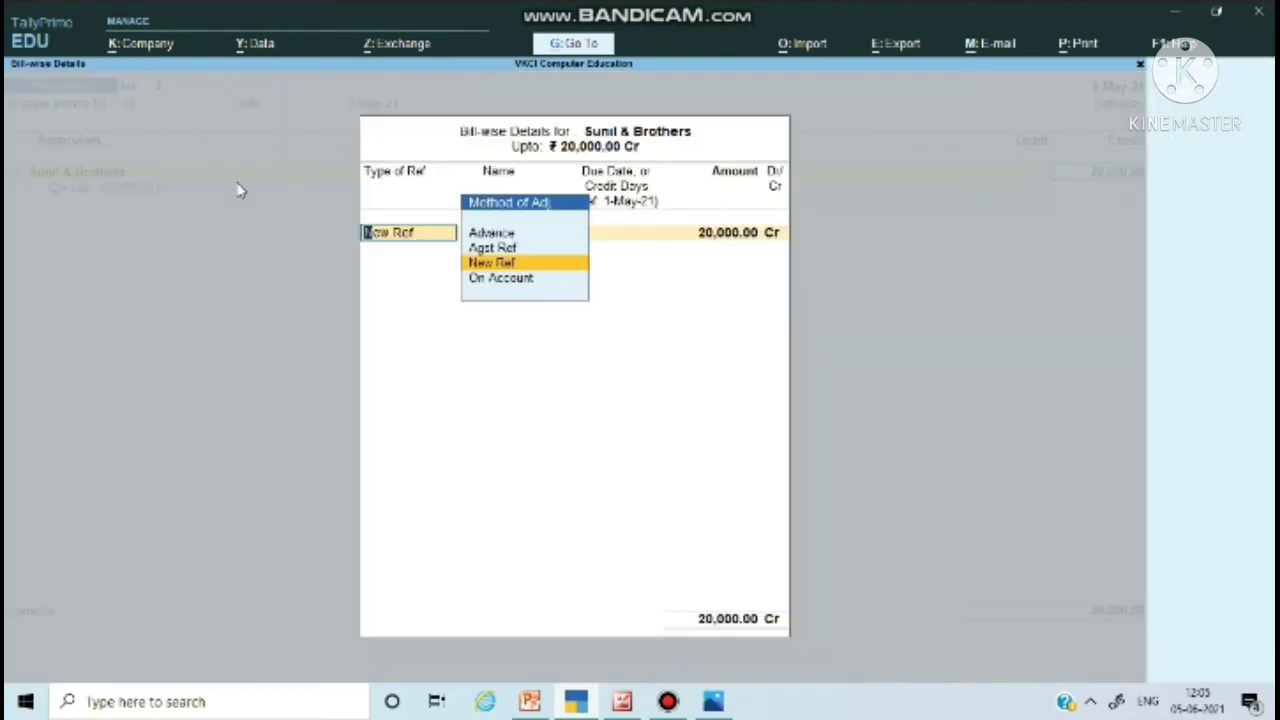
{"action": "key", "text": "Return"}
{"action": "key", "text": "Return"}
{"action": "key", "text": "Return"}
{"action": "key", "text": "Return"}
{"action": "key", "text": "Return"}
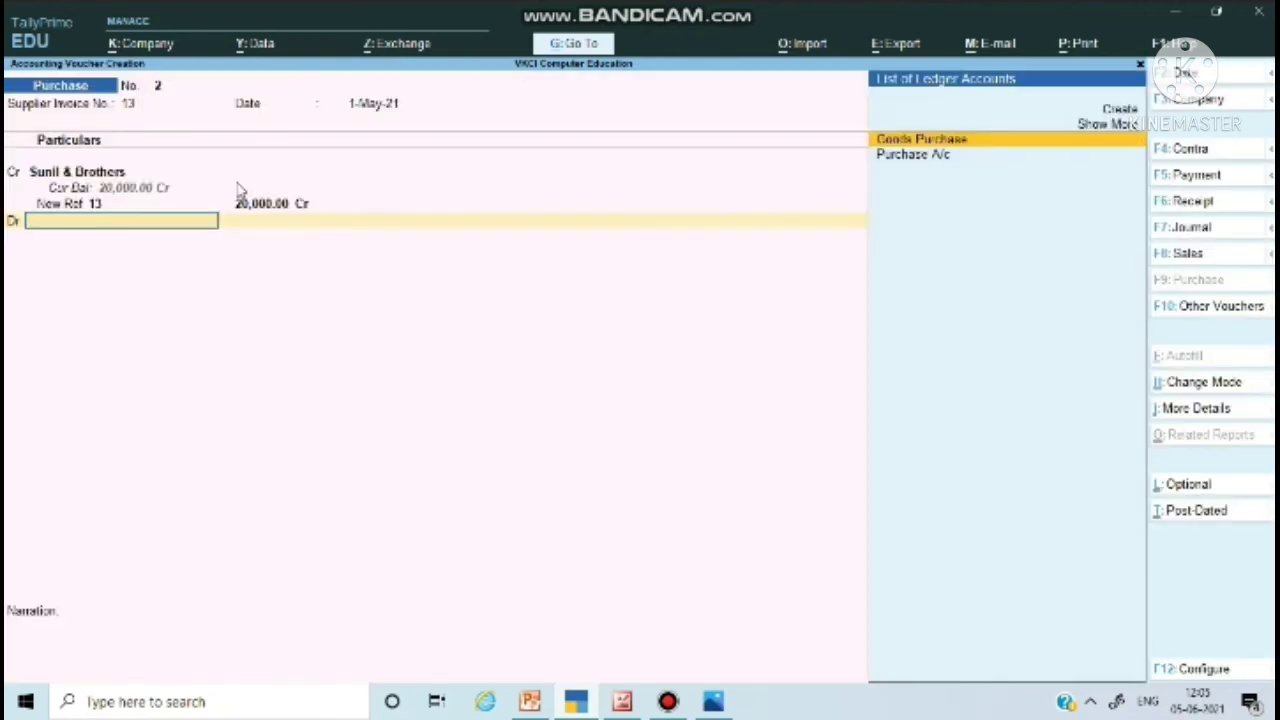
- Choose Purchase A/c as the debited ledger of the second voucher and leave its inventory allocations empty
{"action": "key", "text": "Down"}
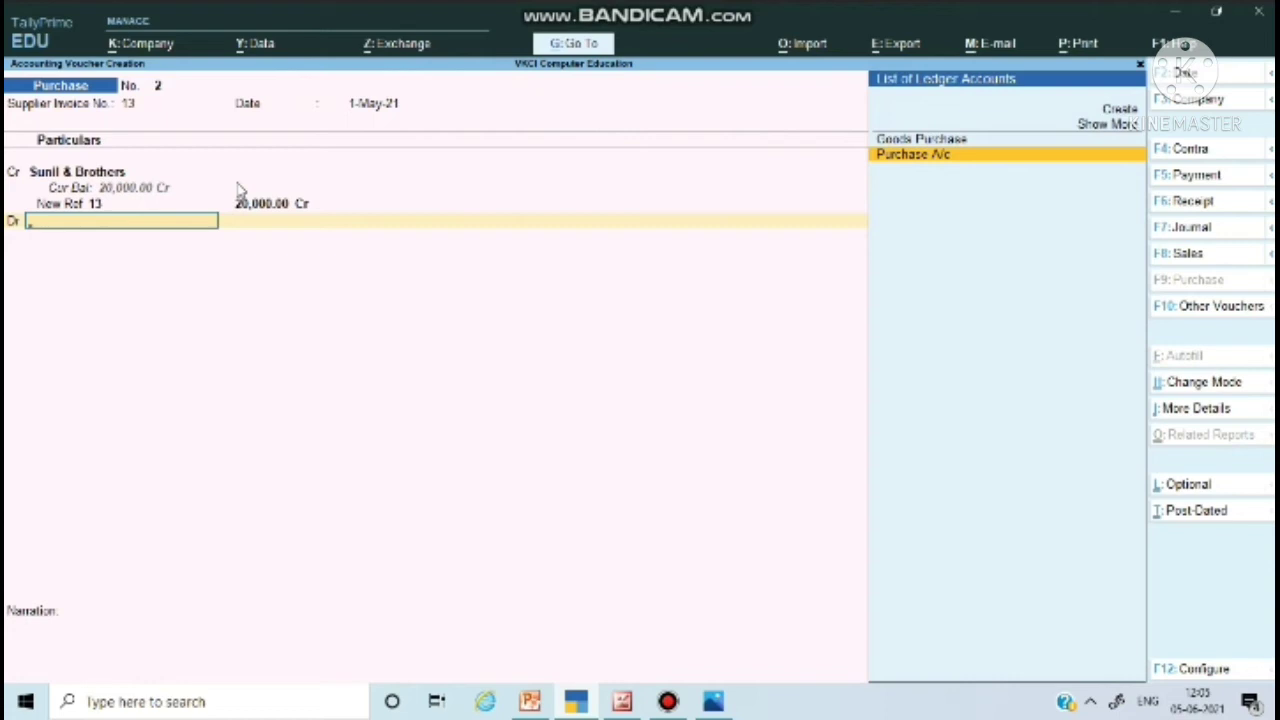
{"action": "key", "text": "Return"}
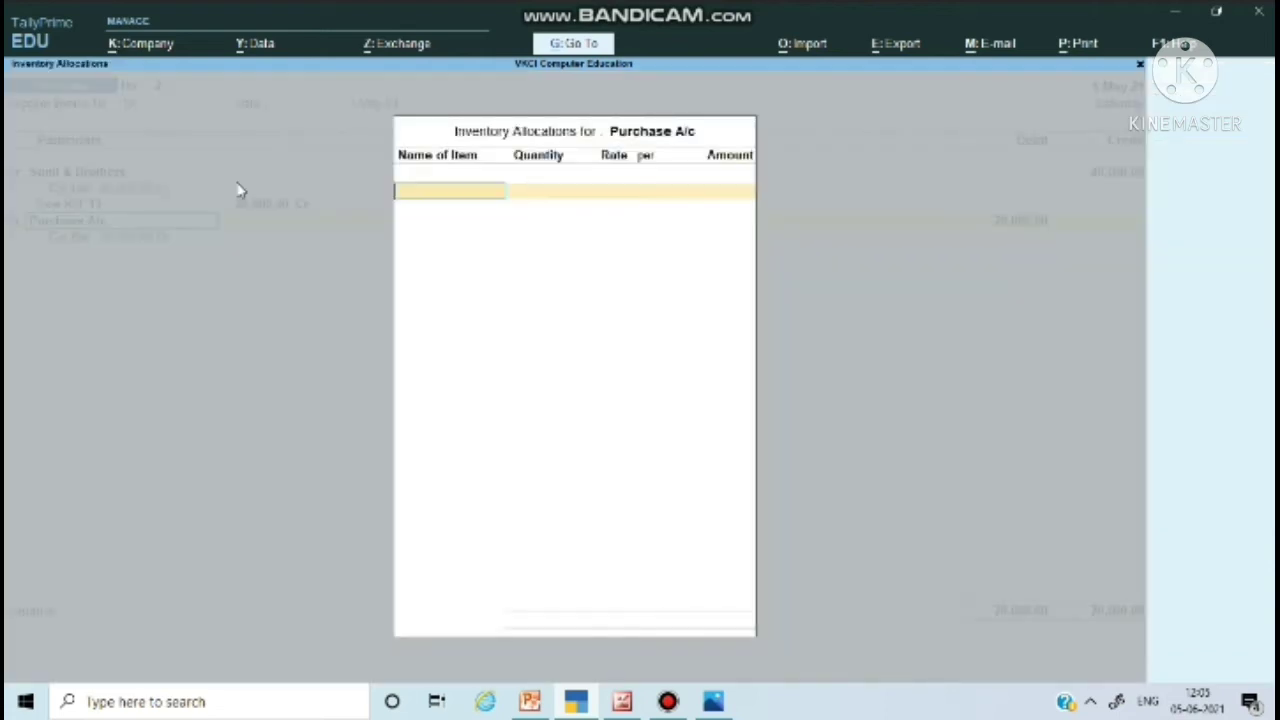
{"action": "key", "text": "Escape"}
- Accept the 20,000.00 debit and save the voucher with the narration "Being goods purchase from Suneel & Brothers"
{"action": "key", "text": "Return"}
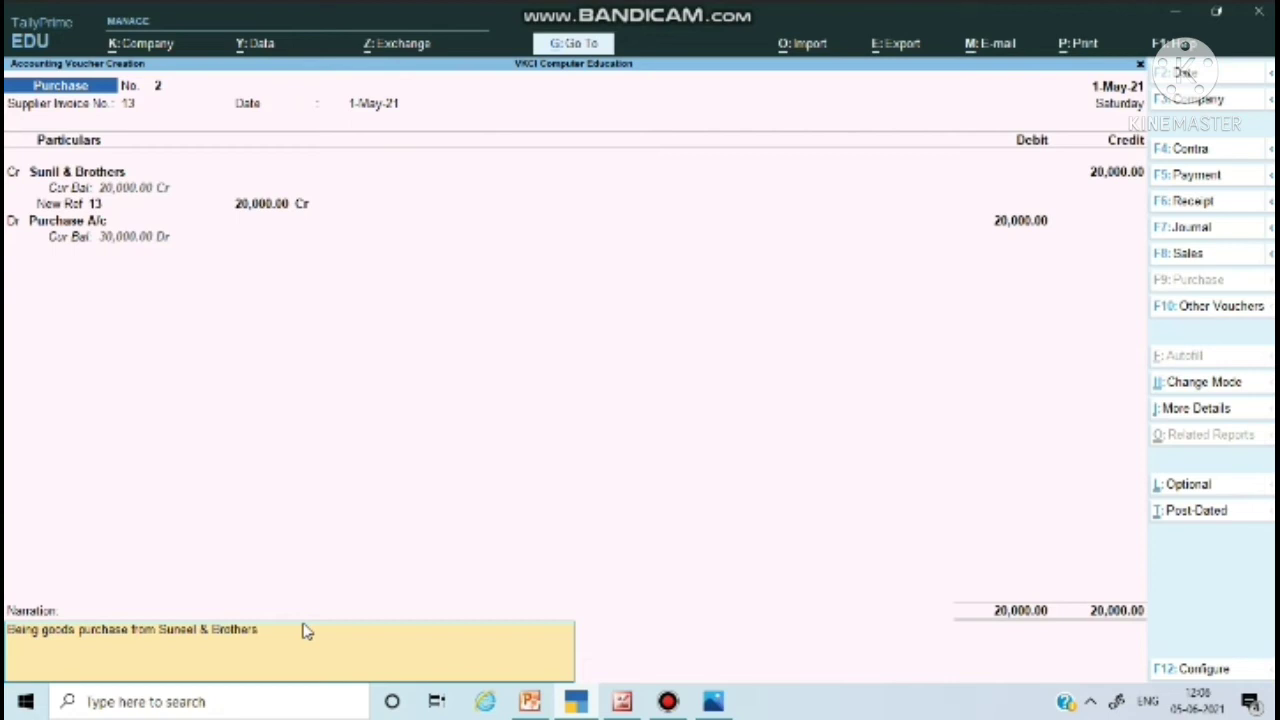
{"action": "key", "text": "Return"}
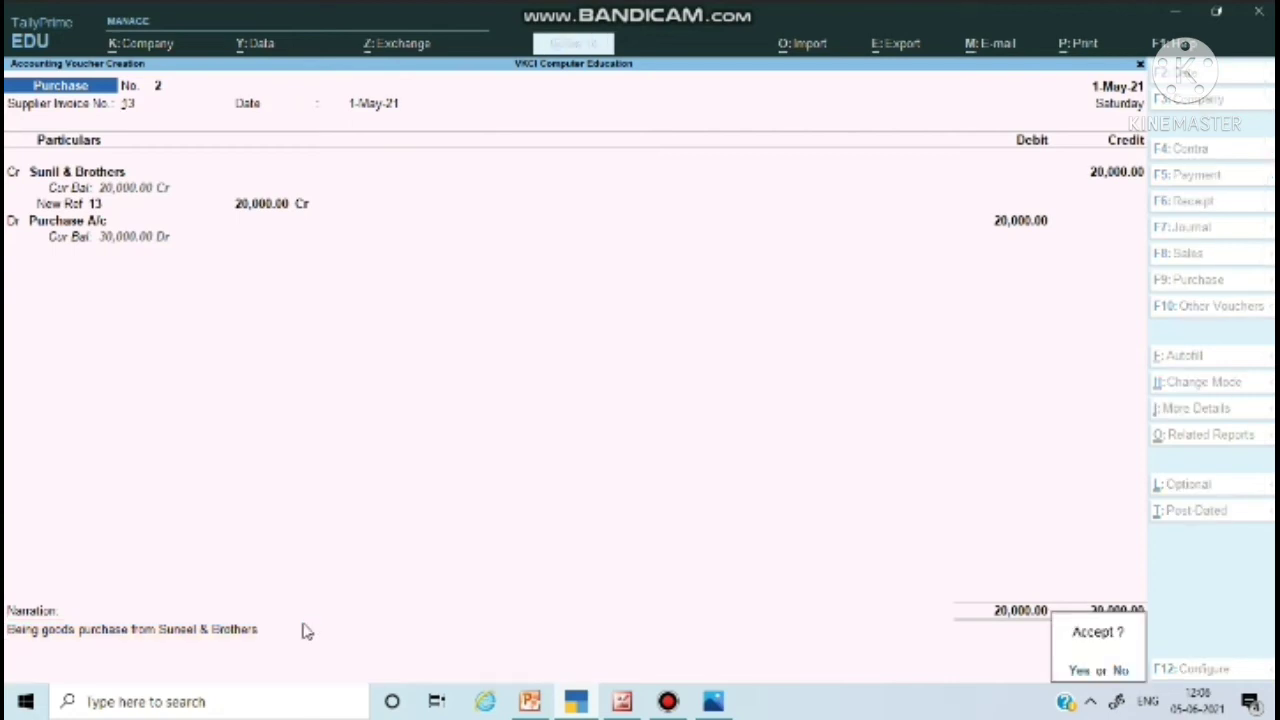
{"action": "key", "text": "Return"}
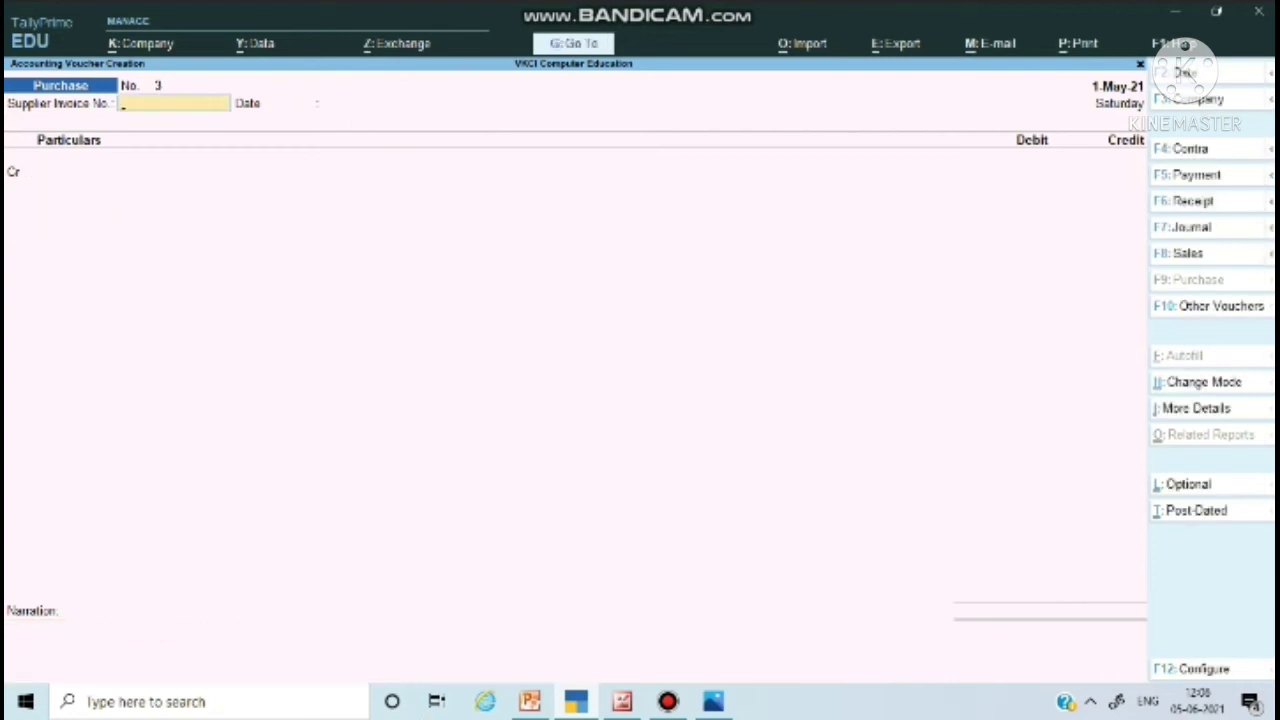
- Consult the third transaction on the PowerPoint slide and enter supplier invoice number 14 dated 1-May-21 in TallyPrime's third purchase voucher
{"action": "left_click", "coordinate": [540, 705]}
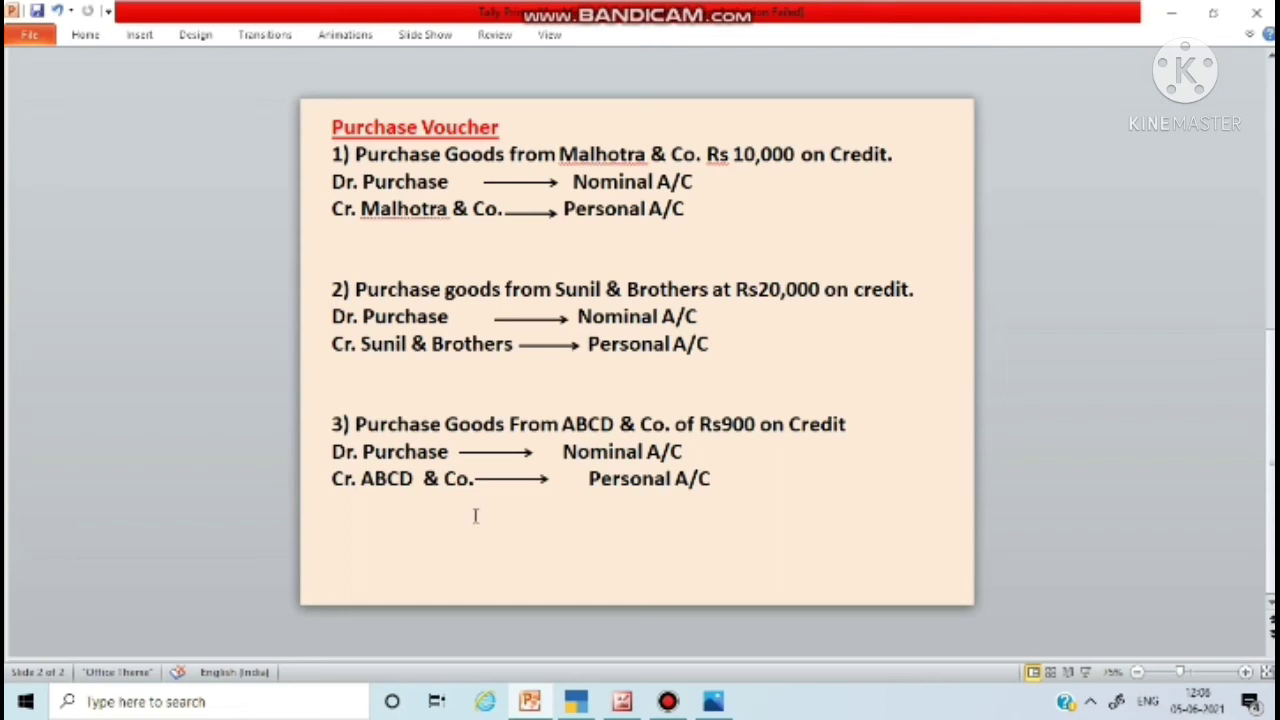
{"action": "left_click", "coordinate": [578, 704]}
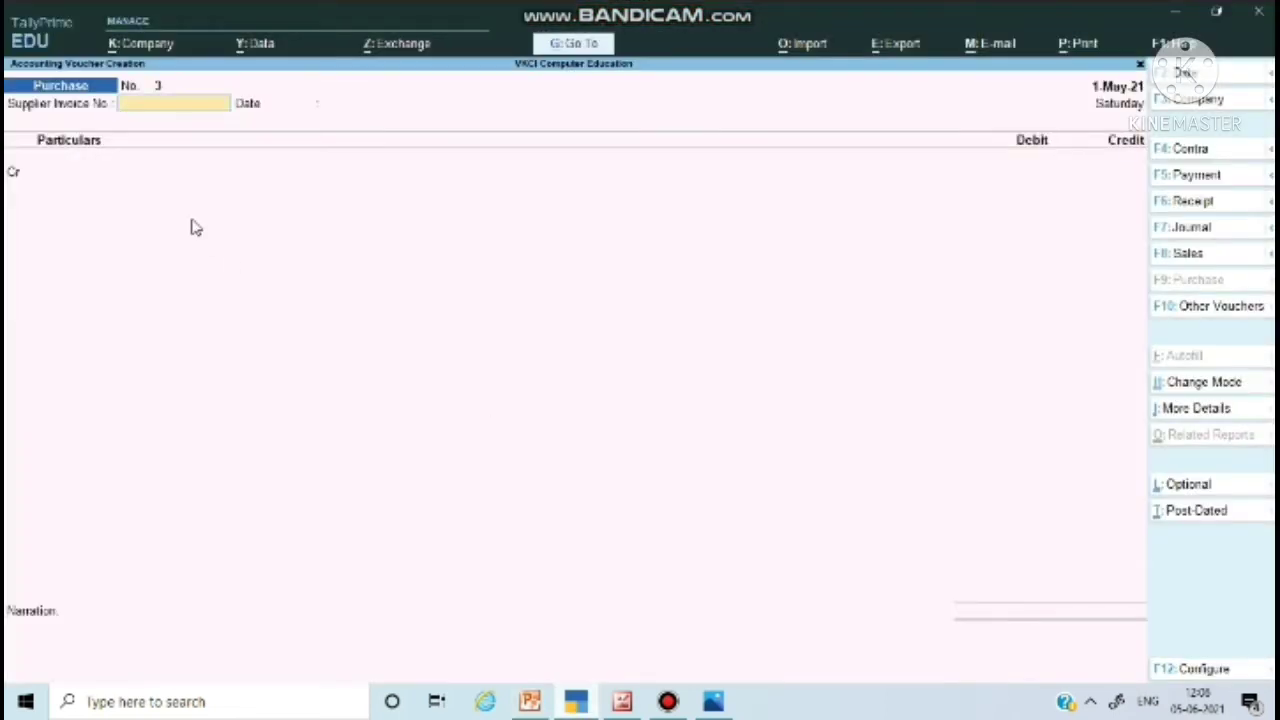
{"action": "type", "text": "14"}
{"action": "key", "text": "Return"}
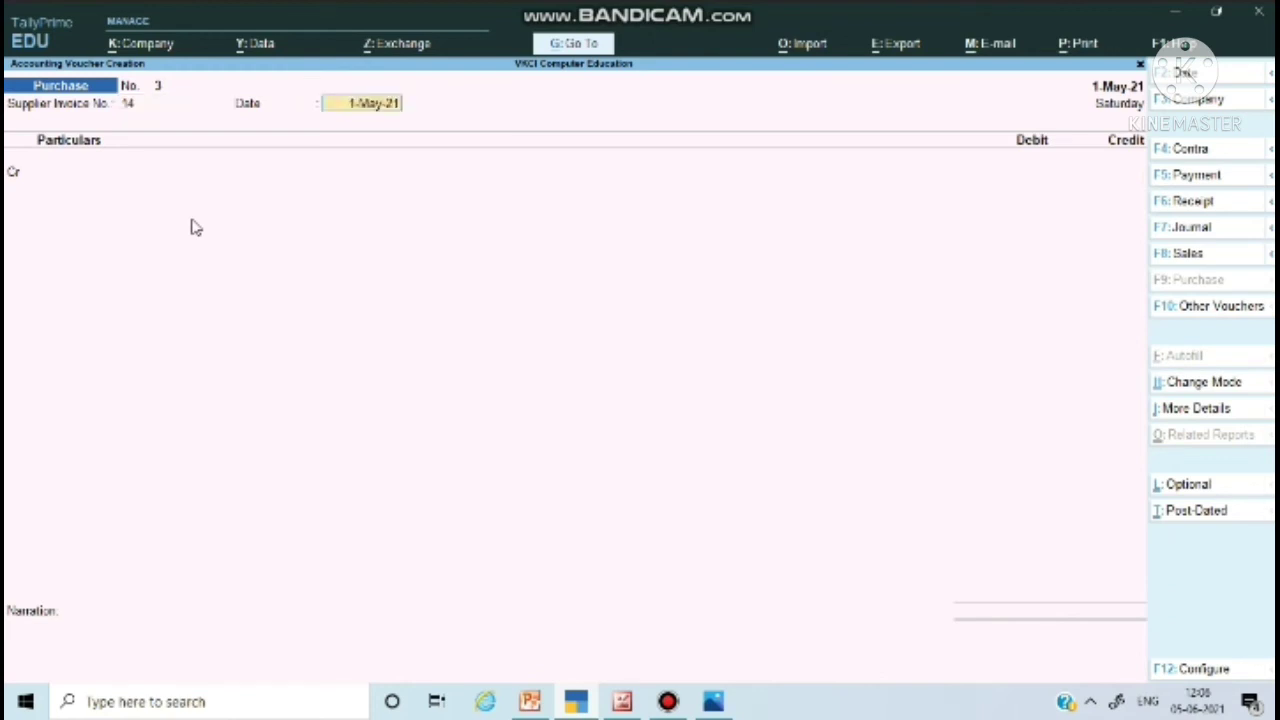
{"action": "key", "text": "Return"}
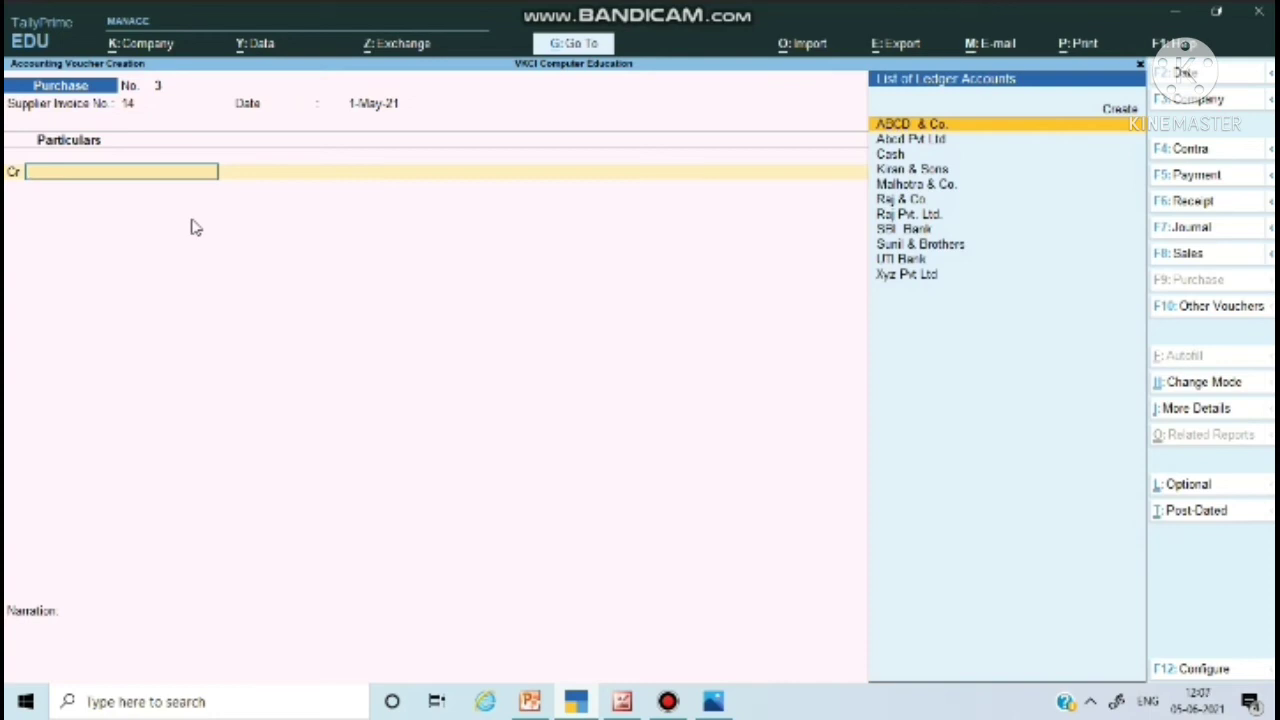
- Choose ABCD & Co. as the credited ledger of the third purchase voucher
{"action": "key", "text": "Down"}
{"action": "key", "text": "Down"}
{"action": "key", "text": "Down"}
{"action": "key", "text": "Down"}
{"action": "key", "text": "Down"}
{"action": "key", "text": "Down"}
{"action": "key", "text": "Down"}
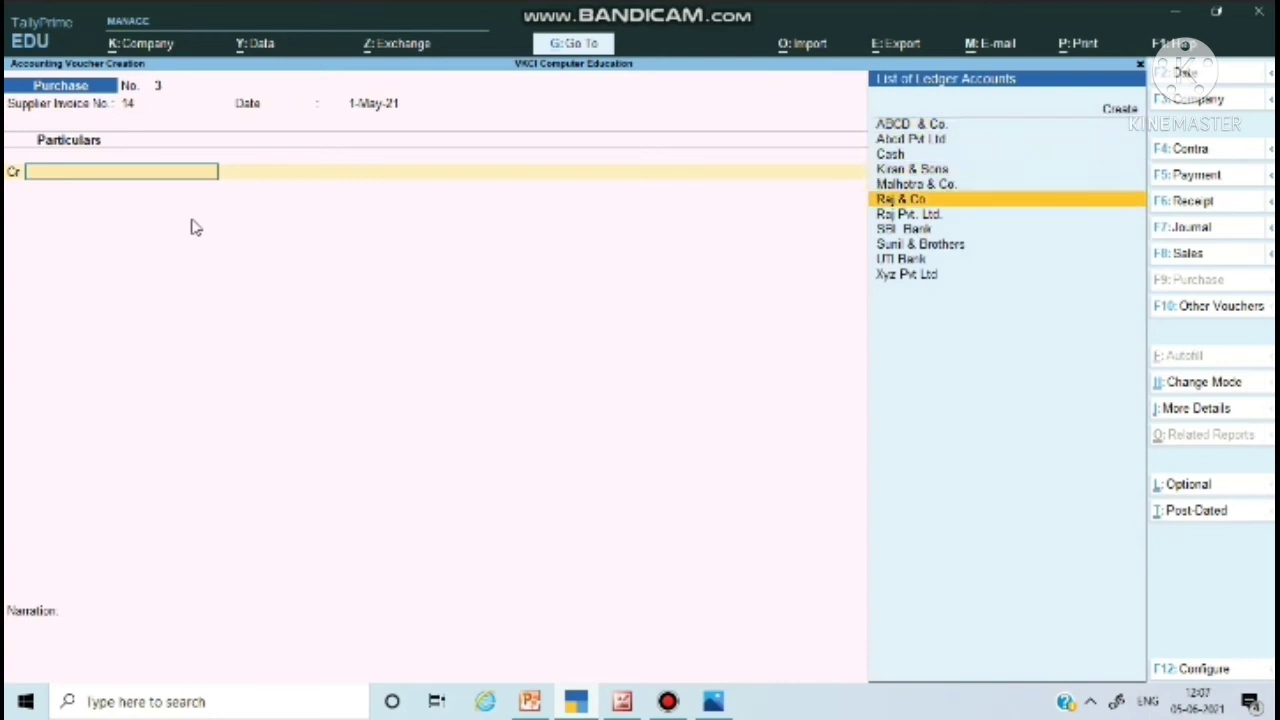
{"action": "key", "text": "Up"}
{"action": "key", "text": "Up"}
{"action": "key", "text": "Down"}
{"action": "key", "text": "Down"}
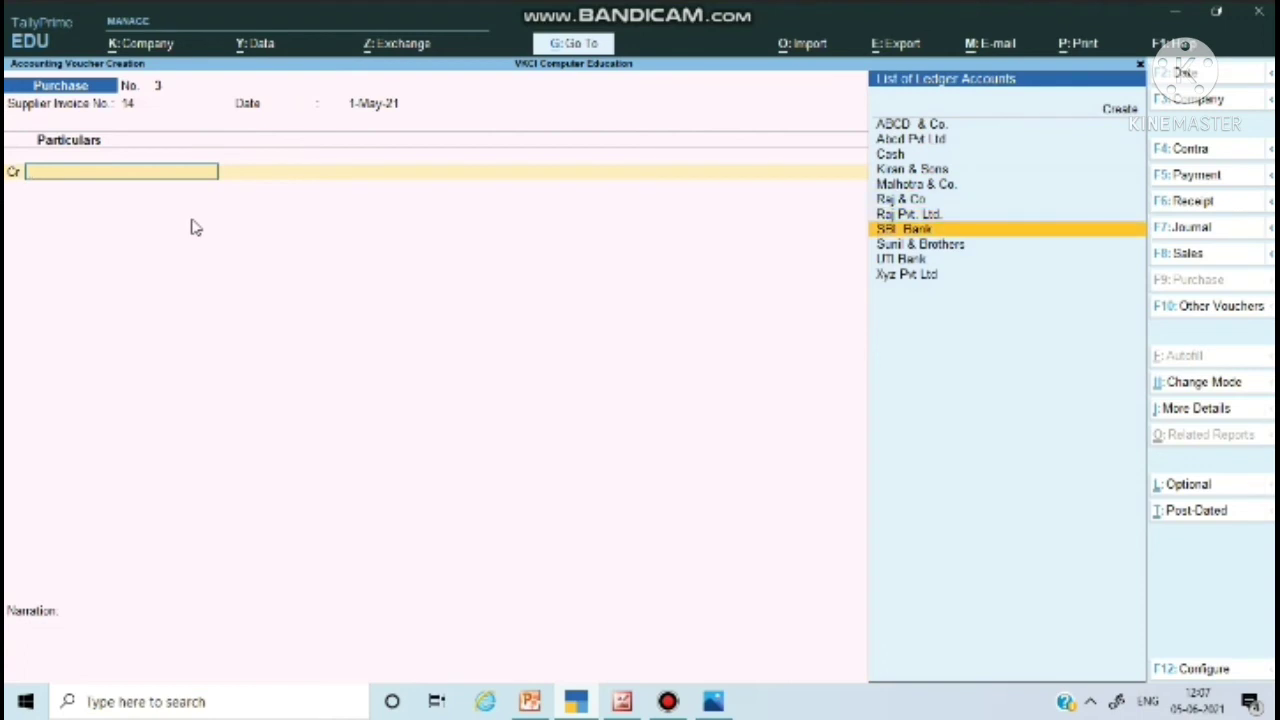
{"action": "key", "text": "Up"}
{"action": "key", "text": "Up"}
{"action": "key", "text": "Up"}
{"action": "key", "text": "Up"}
{"action": "key", "text": "Up"}
{"action": "key", "text": "Up"}
{"action": "key", "text": "Up"}
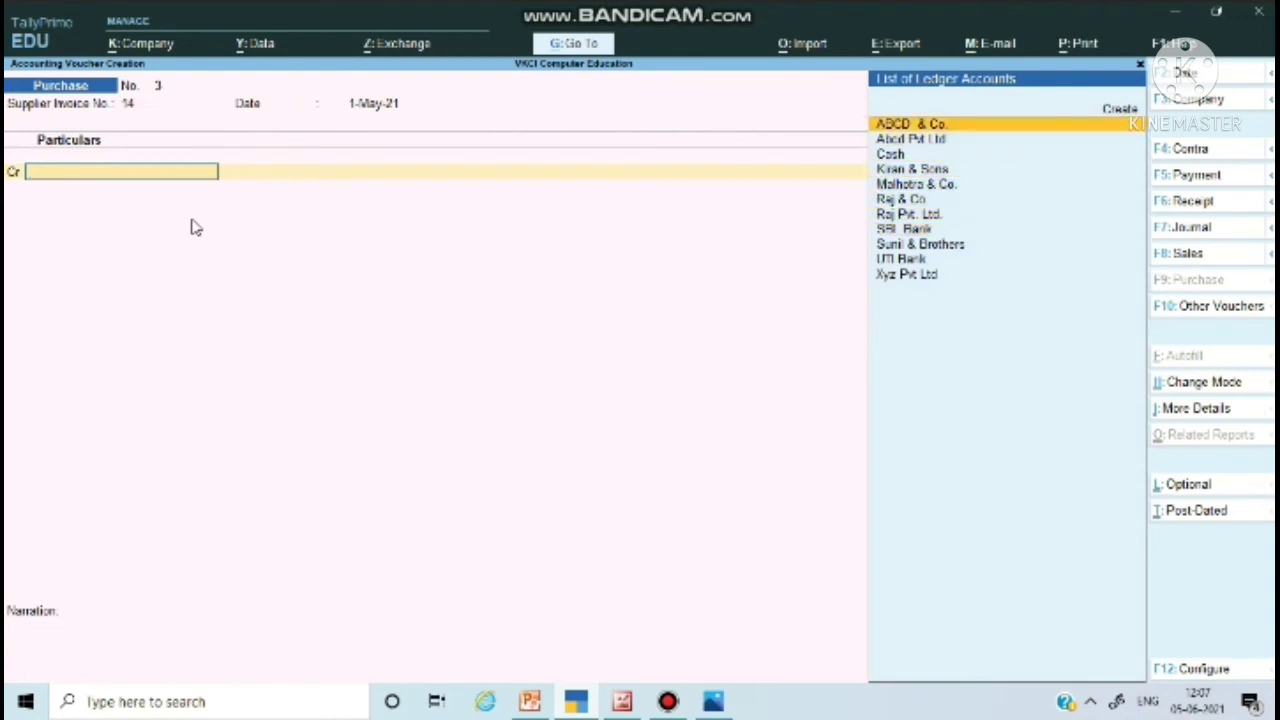
{"action": "key", "text": "Return"}
- Leave the receipt details blank and accept the default party details for ABCD & Co
{"action": "key", "text": "Return"}
{"action": "key", "text": "Return"}
{"action": "key", "text": "Return"}
{"action": "key", "text": "Return"}
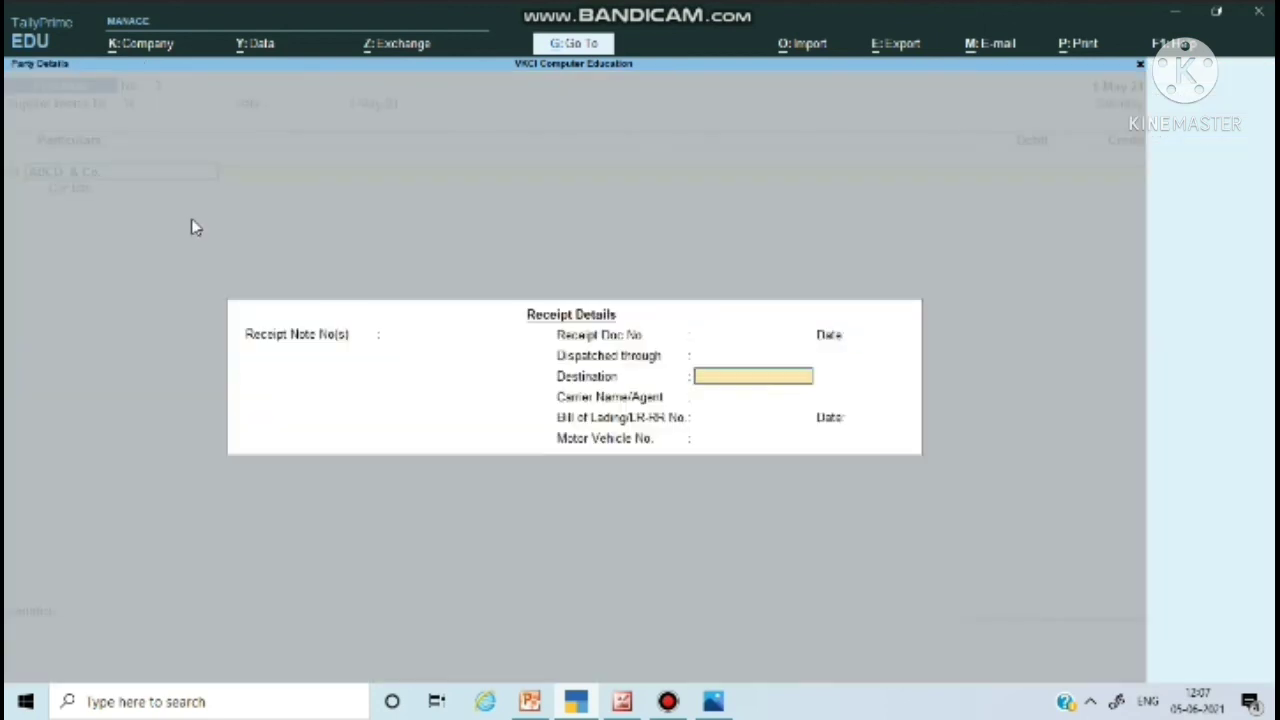
{"action": "key", "text": "Return"}
{"action": "key", "text": "Return"}
{"action": "key", "text": "Return"}
{"action": "key", "text": "Return"}
{"action": "key", "text": "Return"}
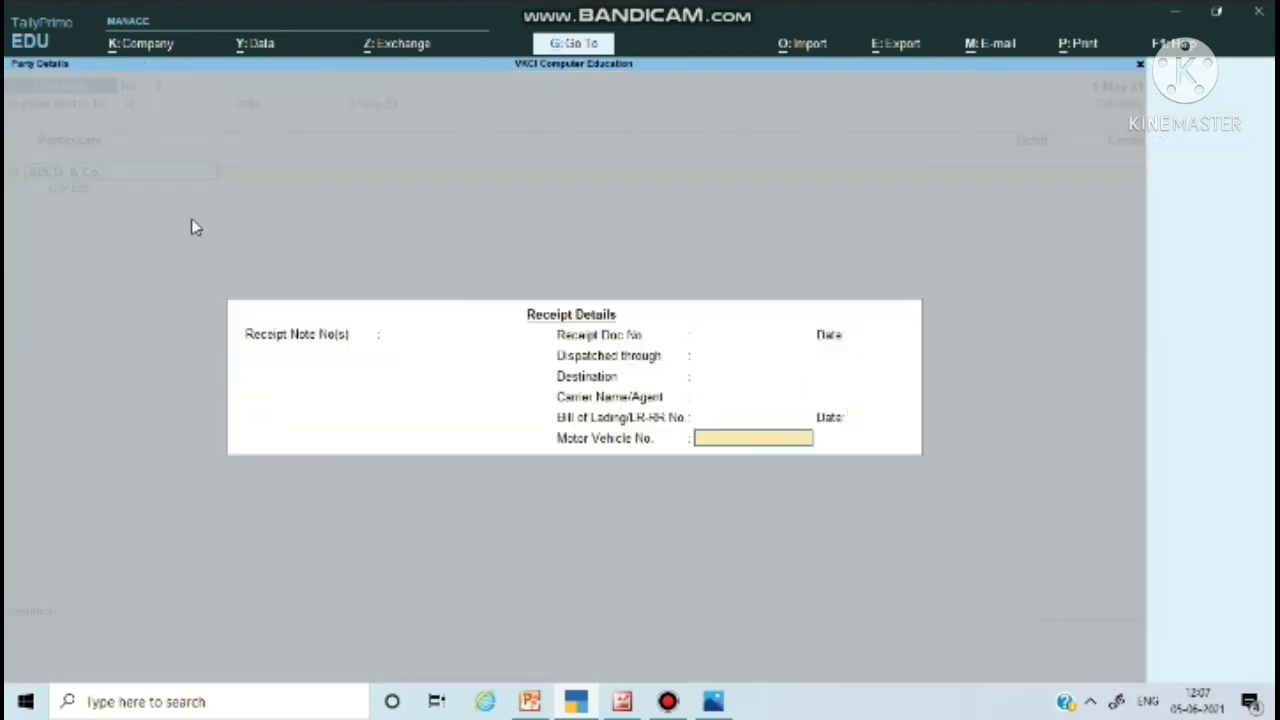
{"action": "key", "text": "Return"}
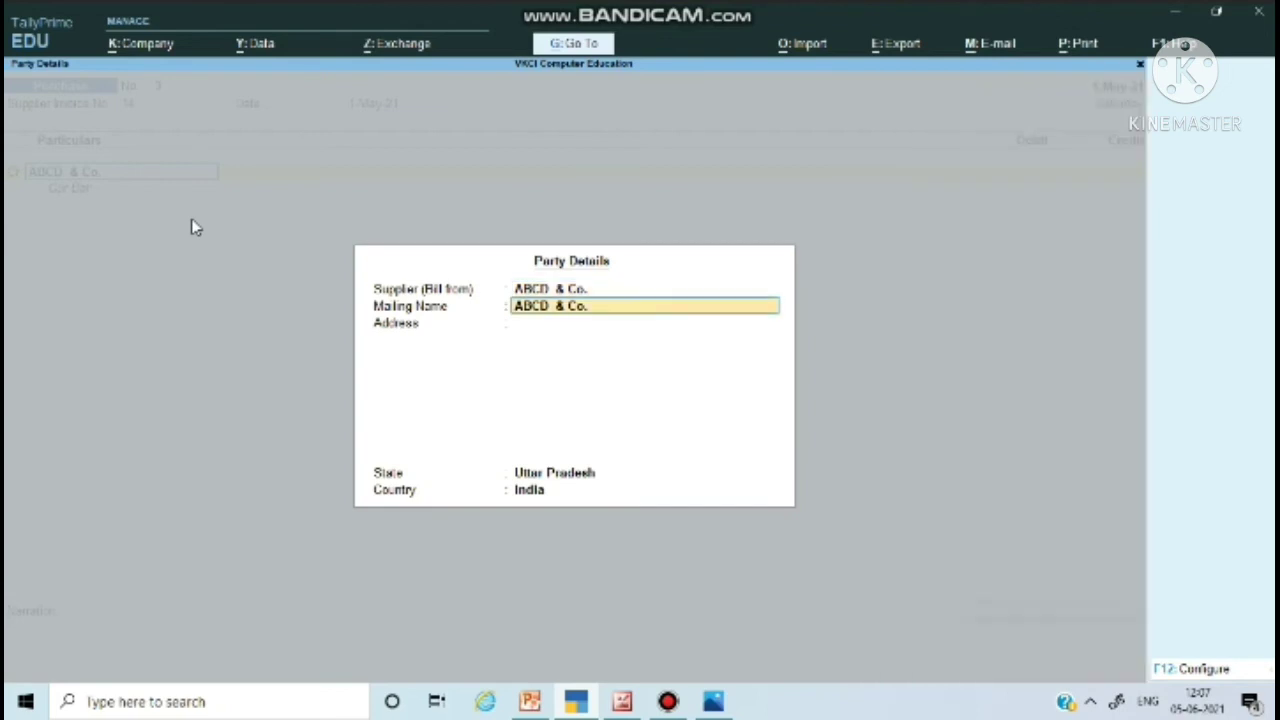
{"action": "key", "text": "Return"}
{"action": "key", "text": "Return"}
{"action": "key", "text": "Return"}
{"action": "key", "text": "Return"}
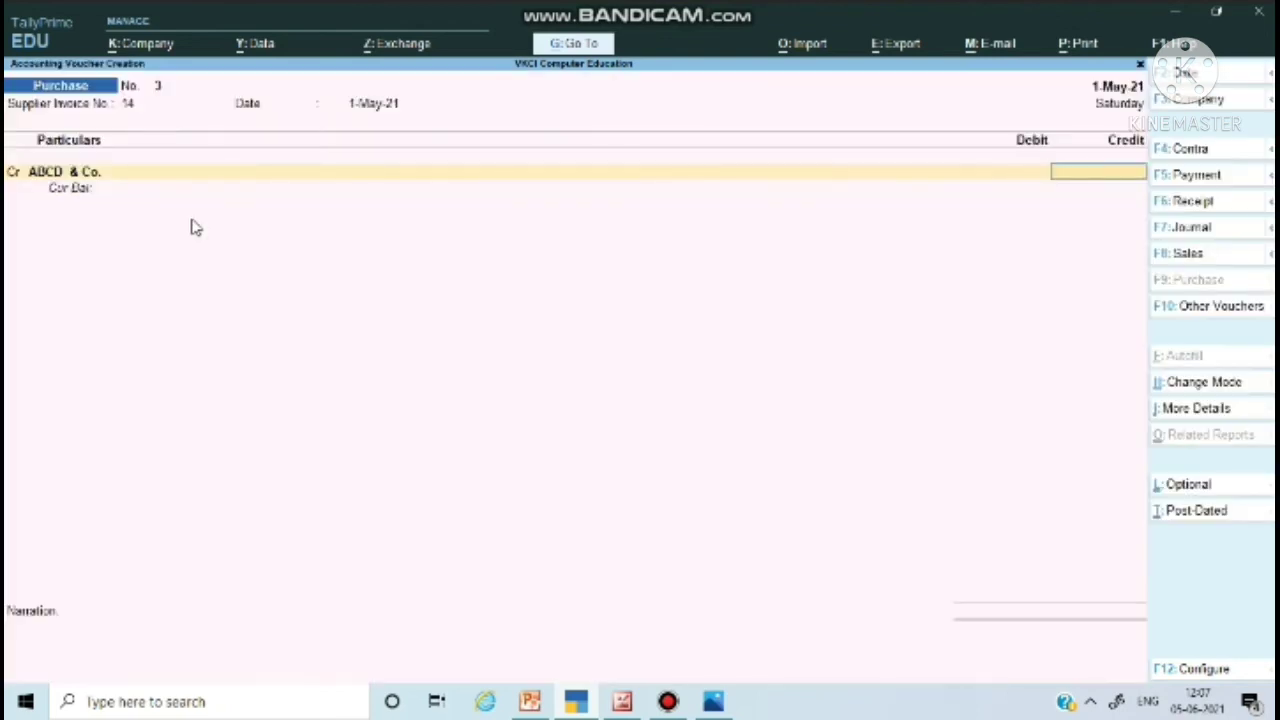
- Check the third purchase's amount on the PowerPoint slide and credit ABCD & Co. with 900 in TallyPrime
{"action": "left_click", "coordinate": [530, 701]}
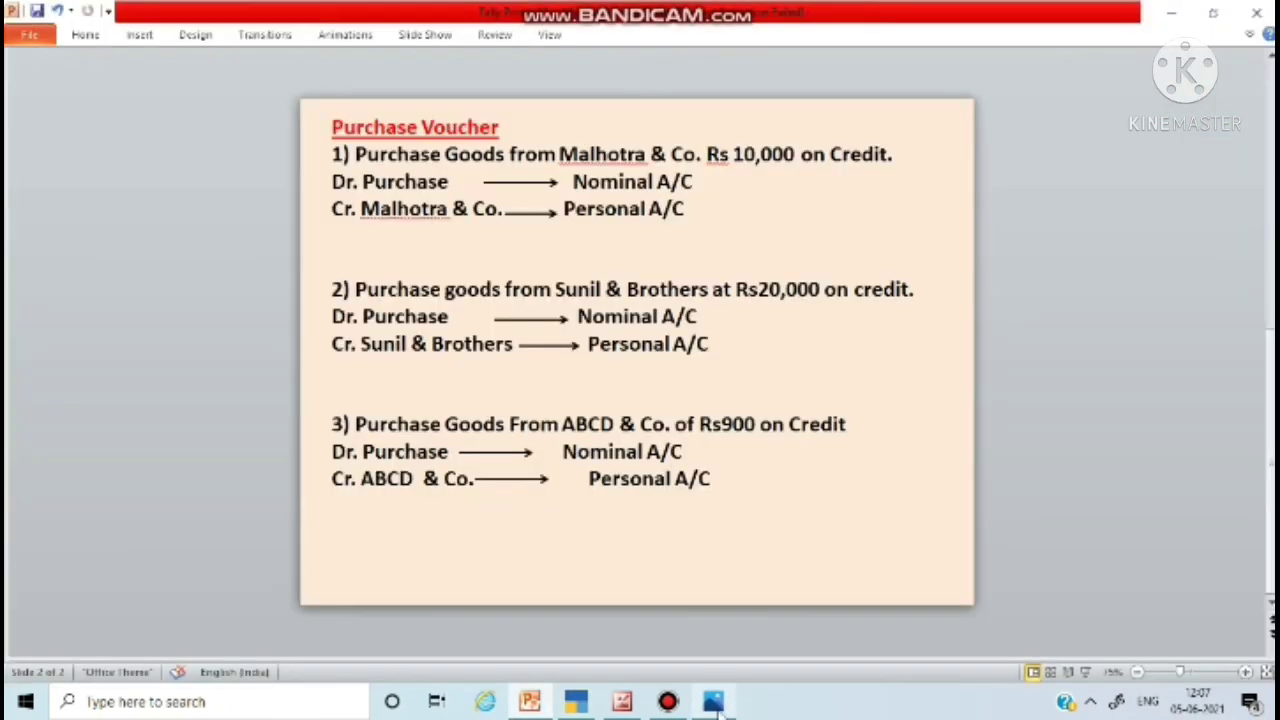
{"action": "left_click", "coordinate": [576, 701]}
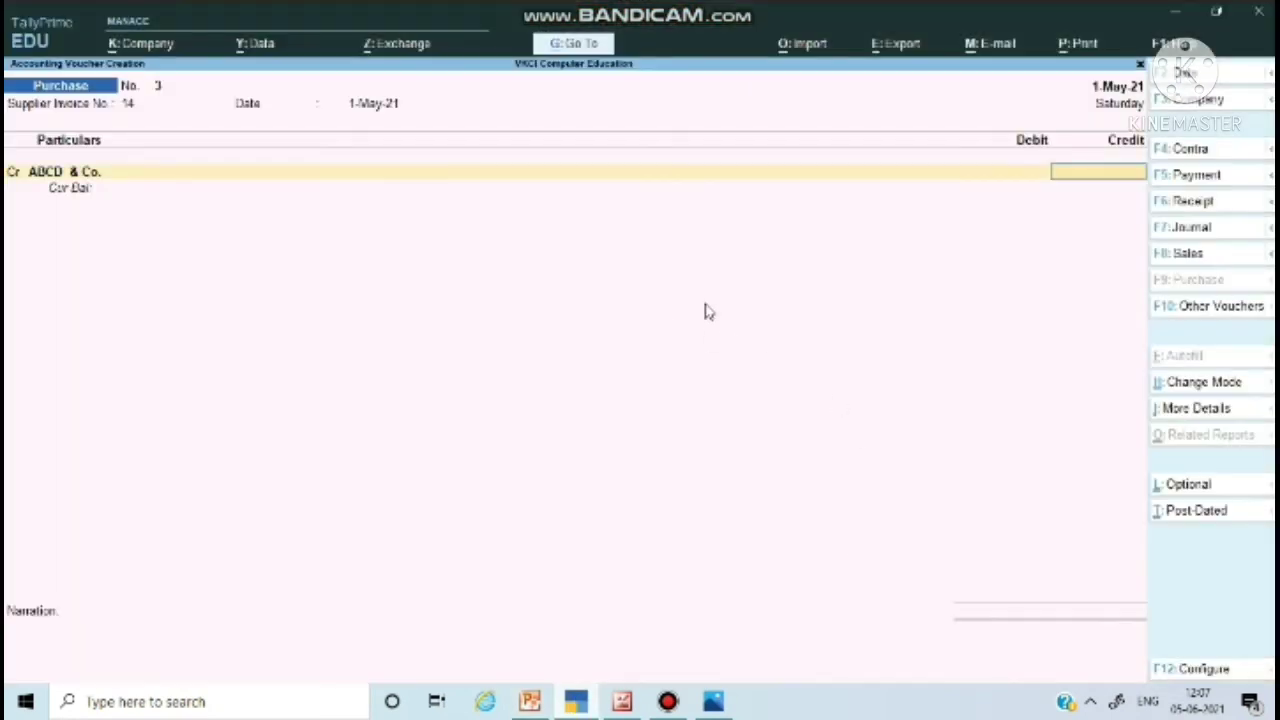
{"action": "type", "text": "900"}
{"action": "key", "text": "Return"}
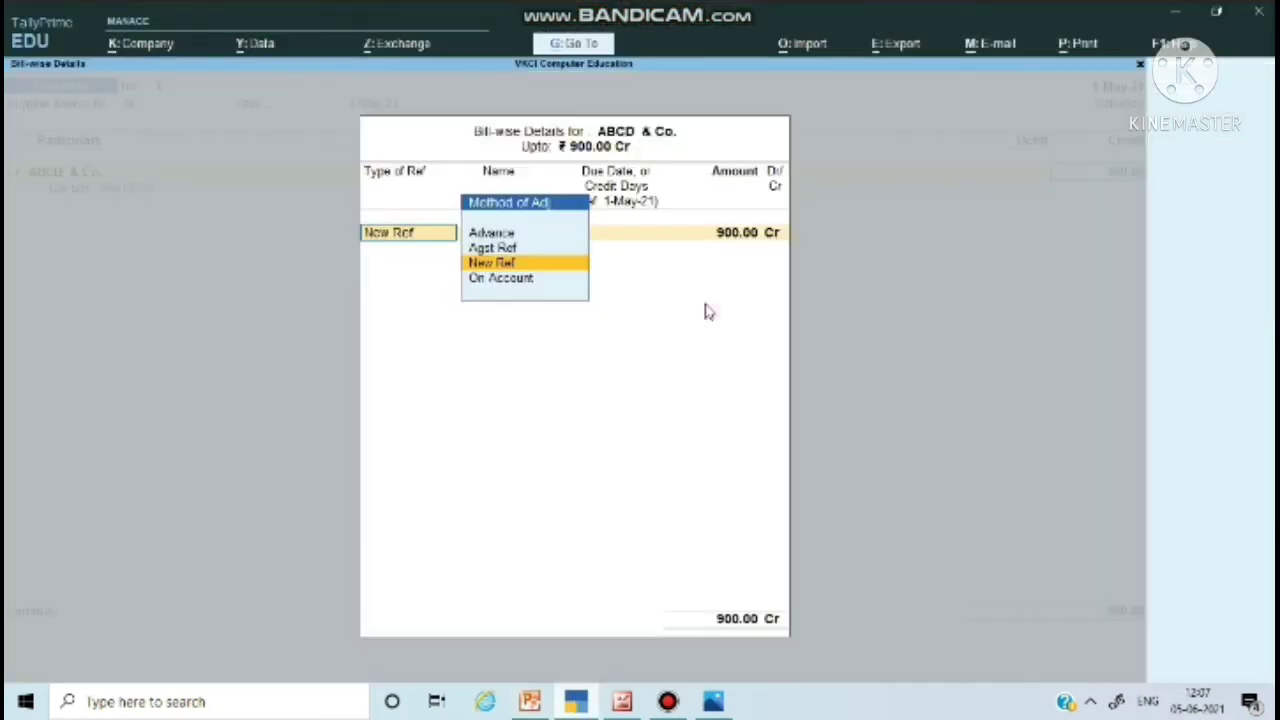
- Allocate the full 900.00 credit of ABCD & Co. to a New Ref bill named 14
{"action": "key", "text": "Return"}
{"action": "type", "text": "14"}
{"action": "key", "text": "Return"}
{"action": "key", "text": "Return"}
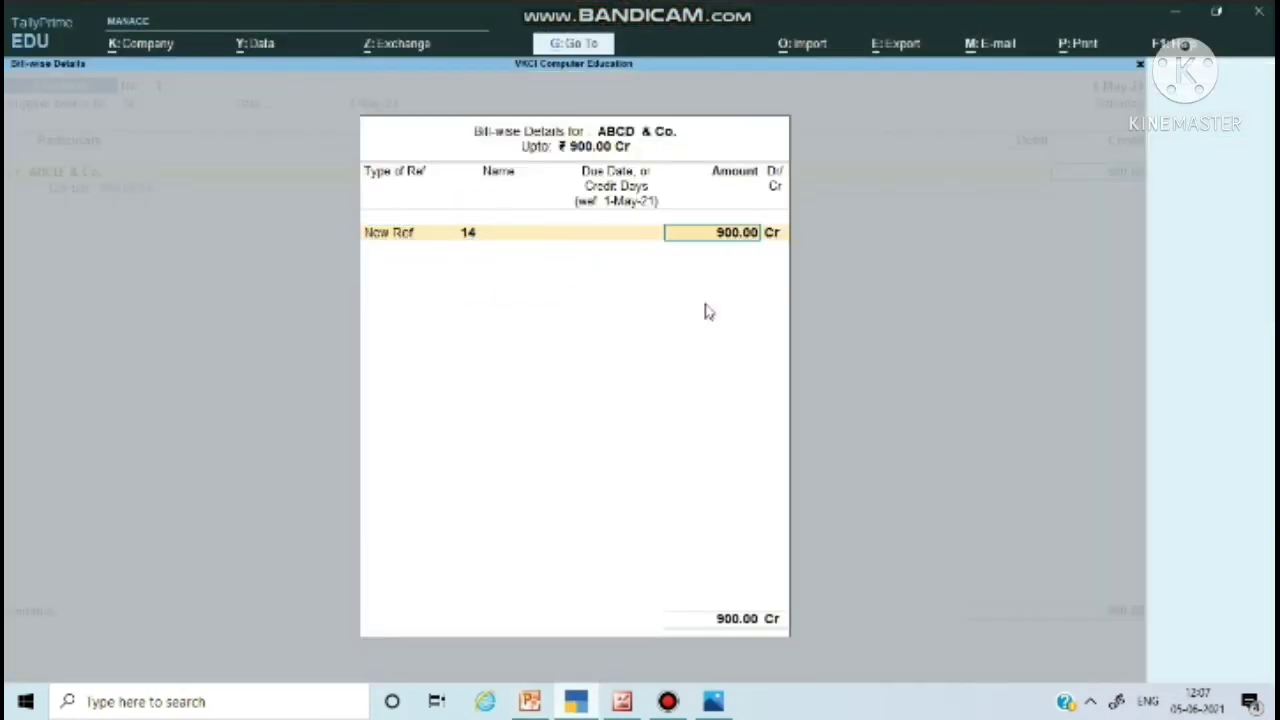
{"action": "key", "text": "Return"}
{"action": "key", "text": "Return"}
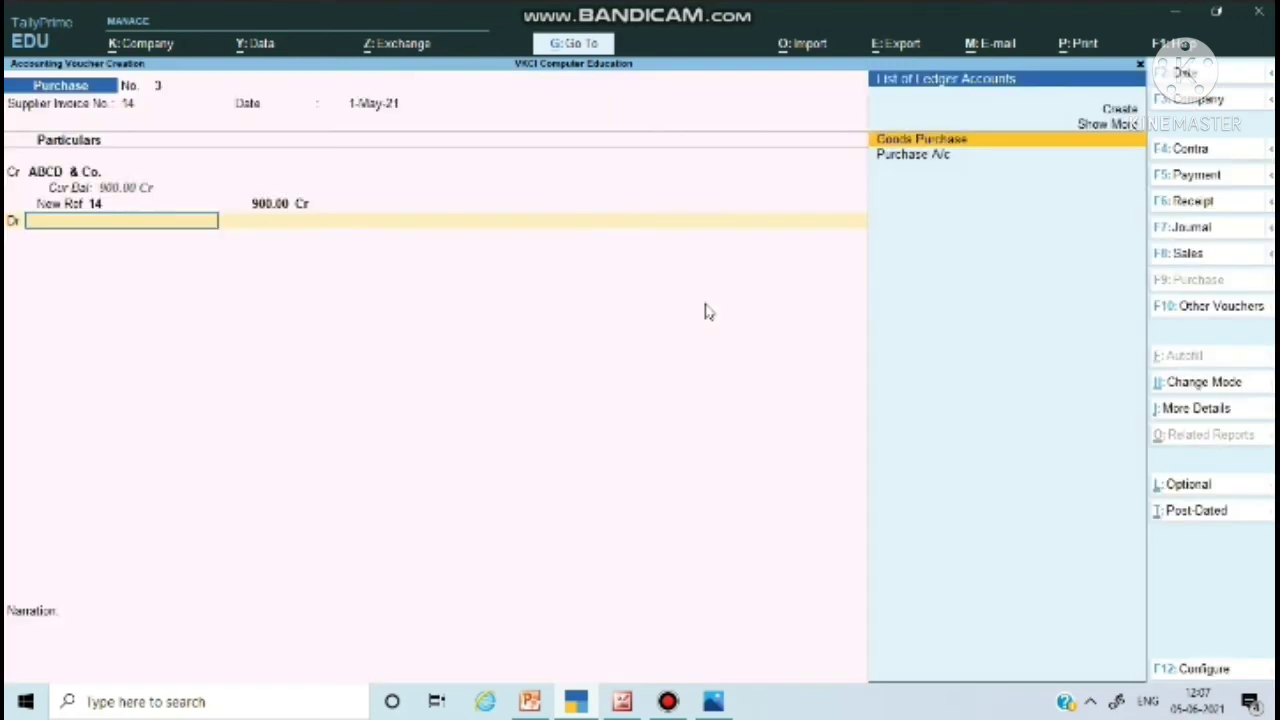
- Debit Purchase A/c with 900.00 in the third voucher and leave its inventory allocations empty
{"action": "key", "text": "Down"}
{"action": "key", "text": "Return"}
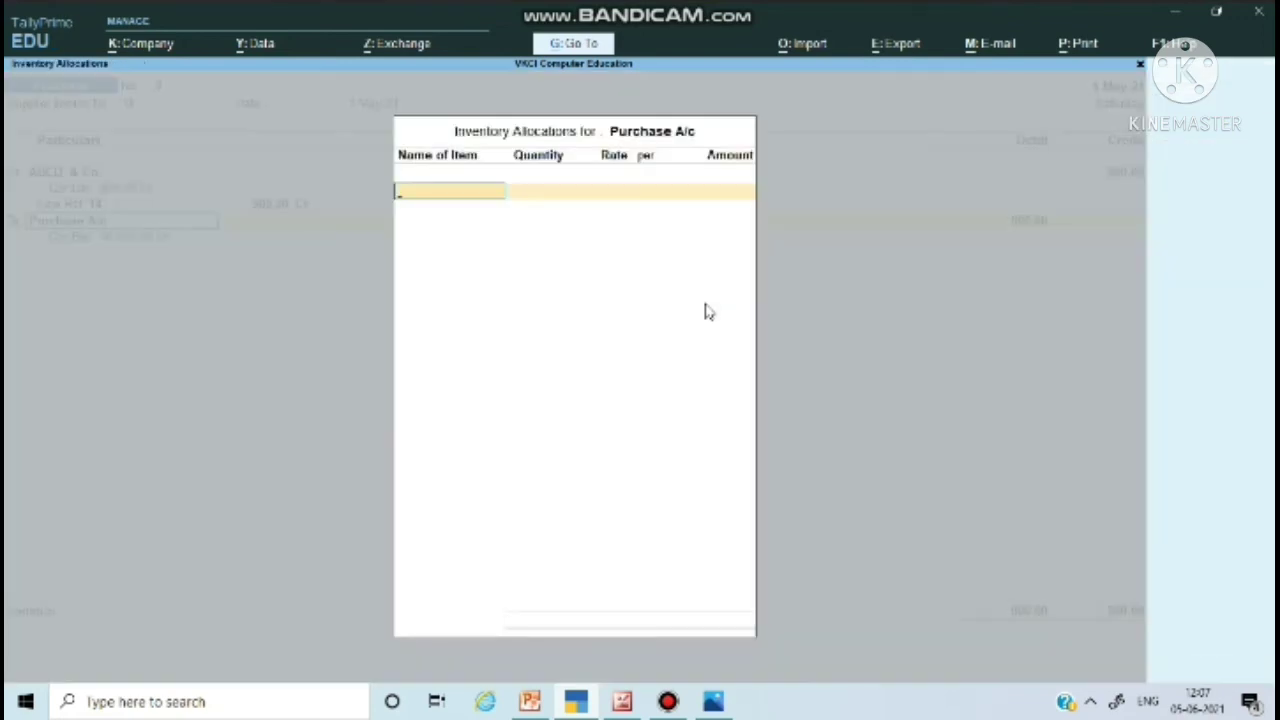
{"action": "key", "text": "Return"}
{"action": "key", "text": "Return"}
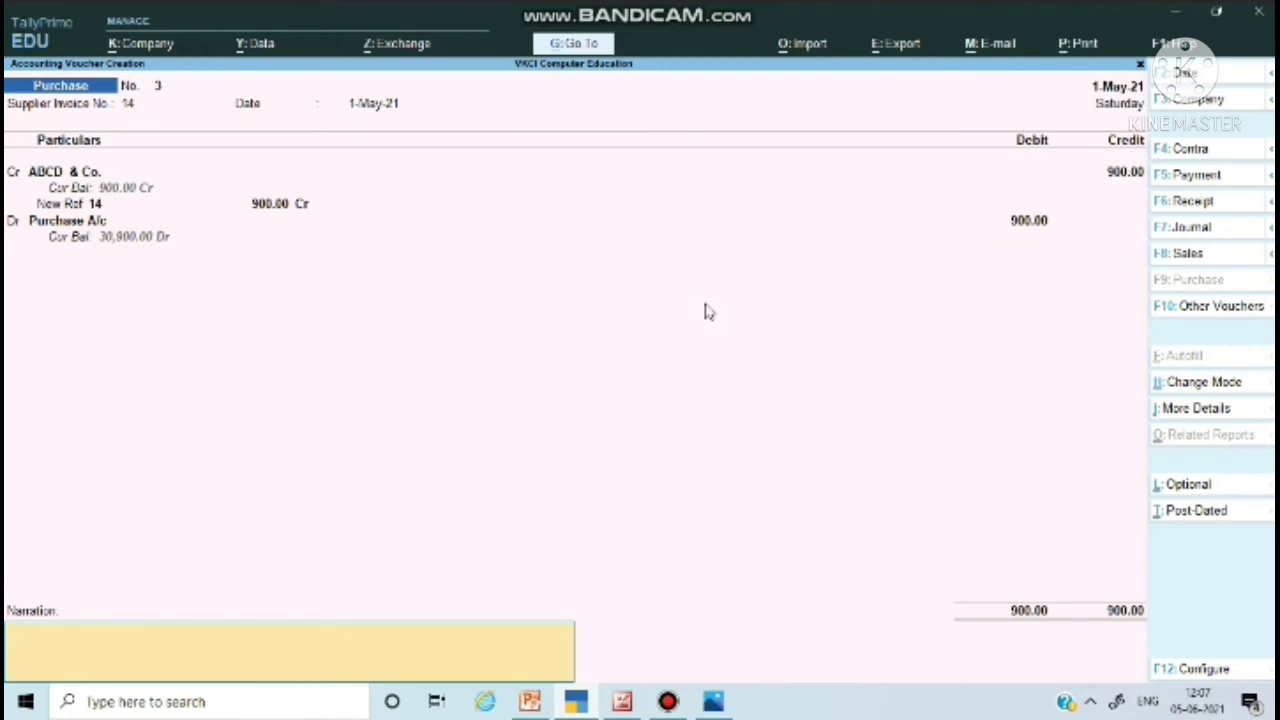
- Reuse the previous narration with the supplier changed to "ABCD &CO" and save the third purchase voucher
{"action": "key", "text": "ctrl+alt+v"}
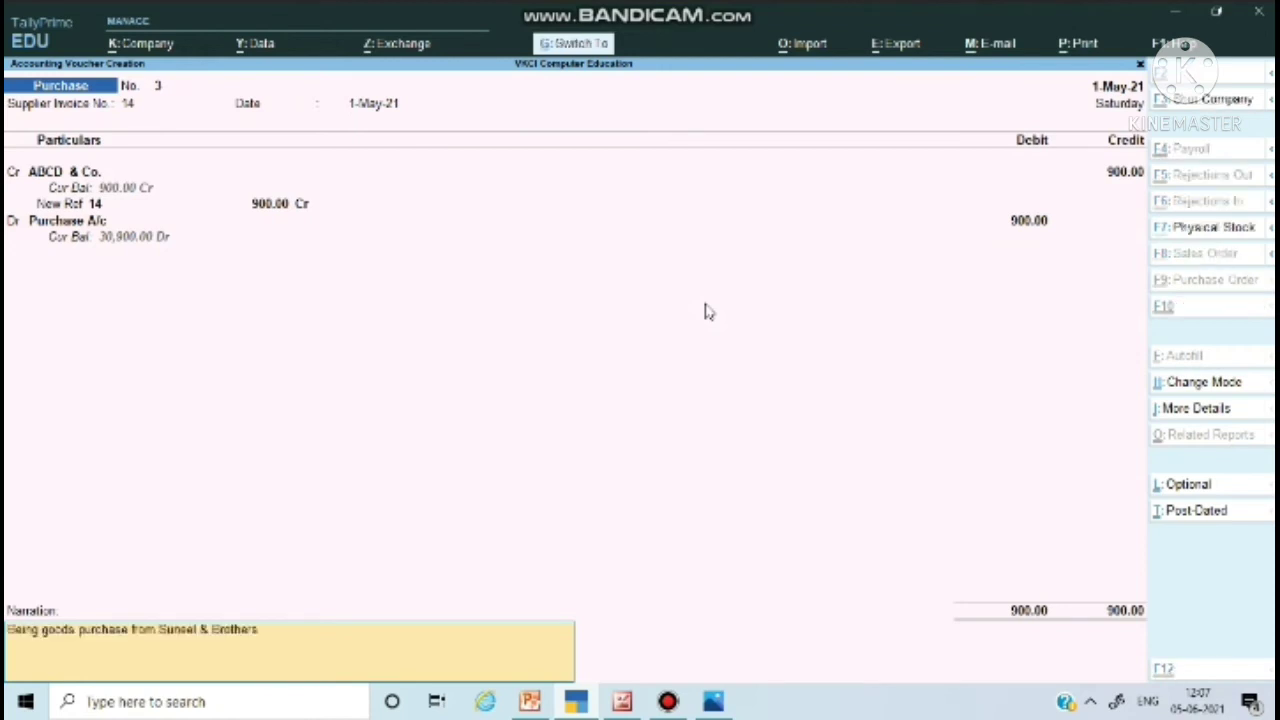
{"action": "key", "text": "BackSpace"}
{"action": "key", "text": "BackSpace"}
{"action": "key", "text": "BackSpace"}
{"action": "key", "text": "BackSpace"}
{"action": "key", "text": "BackSpace"}
{"action": "key", "text": "BackSpace"}
{"action": "key", "text": "BackSpace"}
{"action": "key", "text": "BackSpace"}
{"action": "key", "text": "BackSpace"}
{"action": "key", "text": "BackSpace"}
{"action": "key", "text": "BackSpace"}
{"action": "key", "text": "BackSpace"}
{"action": "key", "text": "BackSpace"}
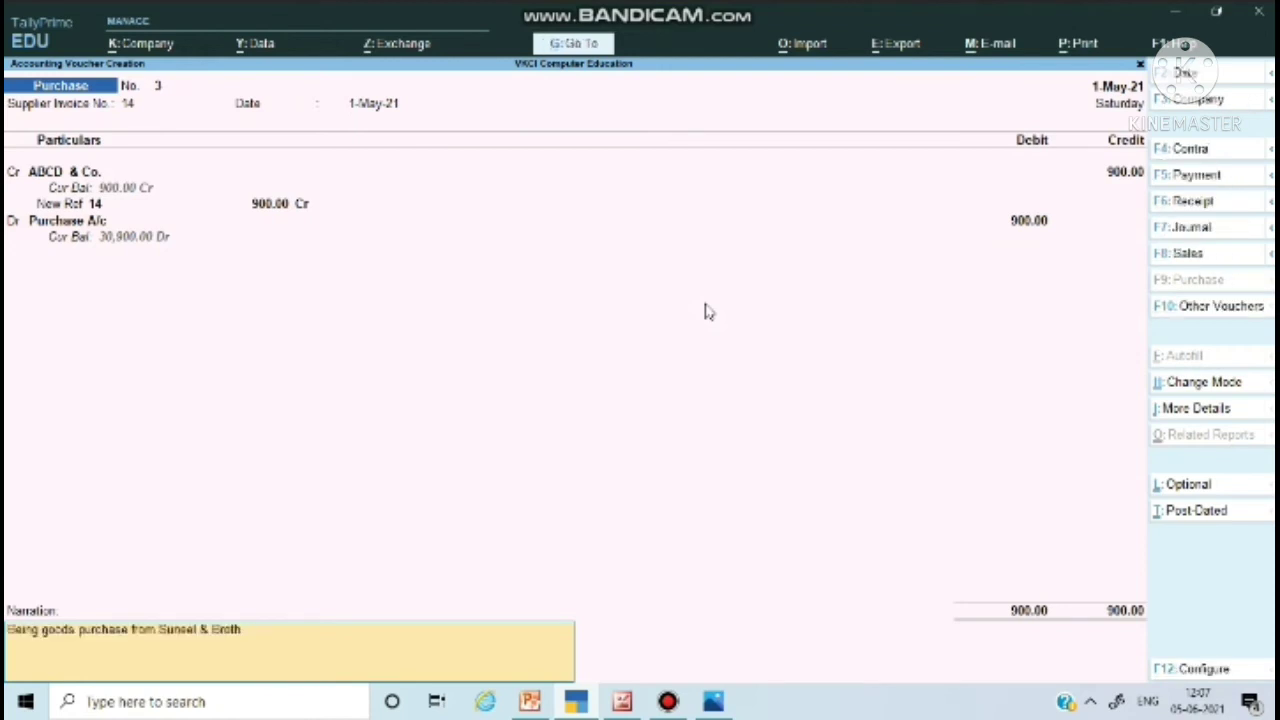
{"action": "key", "text": "BackSpace"}
{"action": "key", "text": "BackSpace"}
{"action": "key", "text": "BackSpace"}
{"action": "key", "text": "BackSpace"}
{"action": "key", "text": "BackSpace"}
{"action": "type", "text": "ab"}
{"action": "key", "text": "BackSpace"}
{"action": "key", "text": "BackSpace"}
{"action": "type", "text": "ABCD &CO"}
{"action": "key", "text": "ctrl"}
{"action": "key", "text": "ctrl+a"}
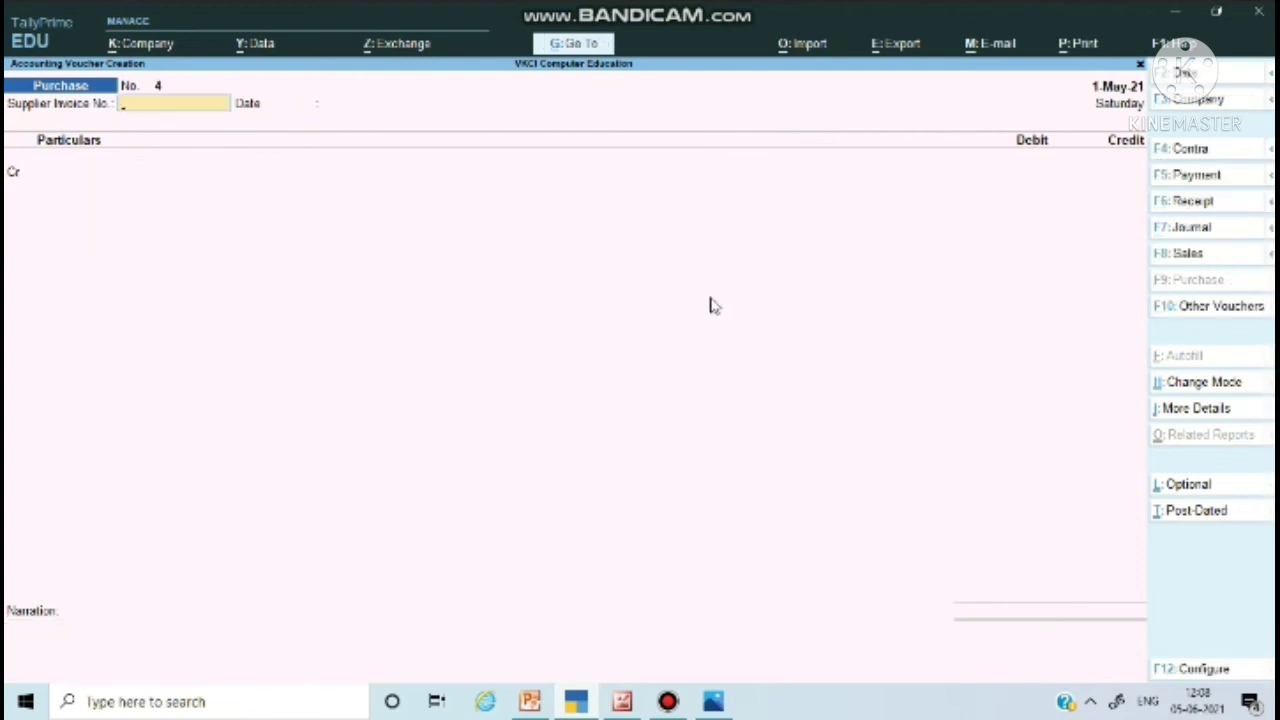
- Review the three credit purchase transactions on the PowerPoint slide and return to TallyPrime's blank purchase voucher
{"action": "mouse_move", "coordinate": [575, 714]}
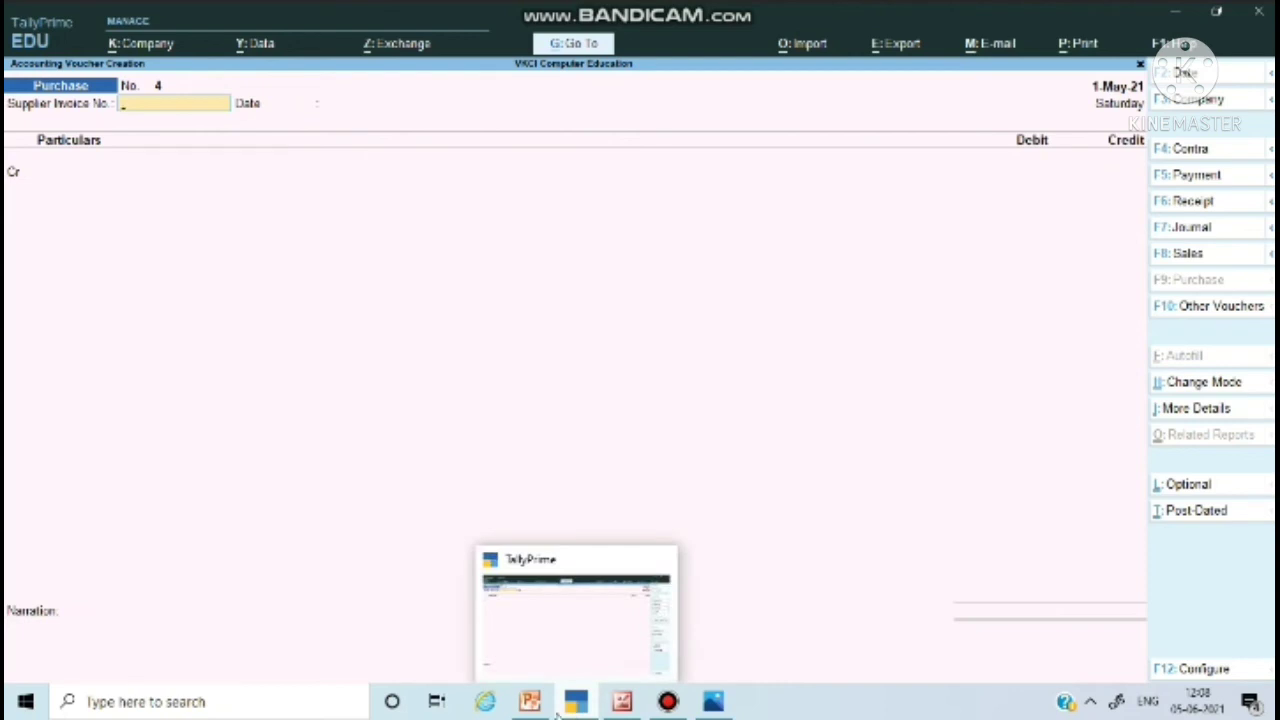
{"action": "left_click", "coordinate": [530, 704]}
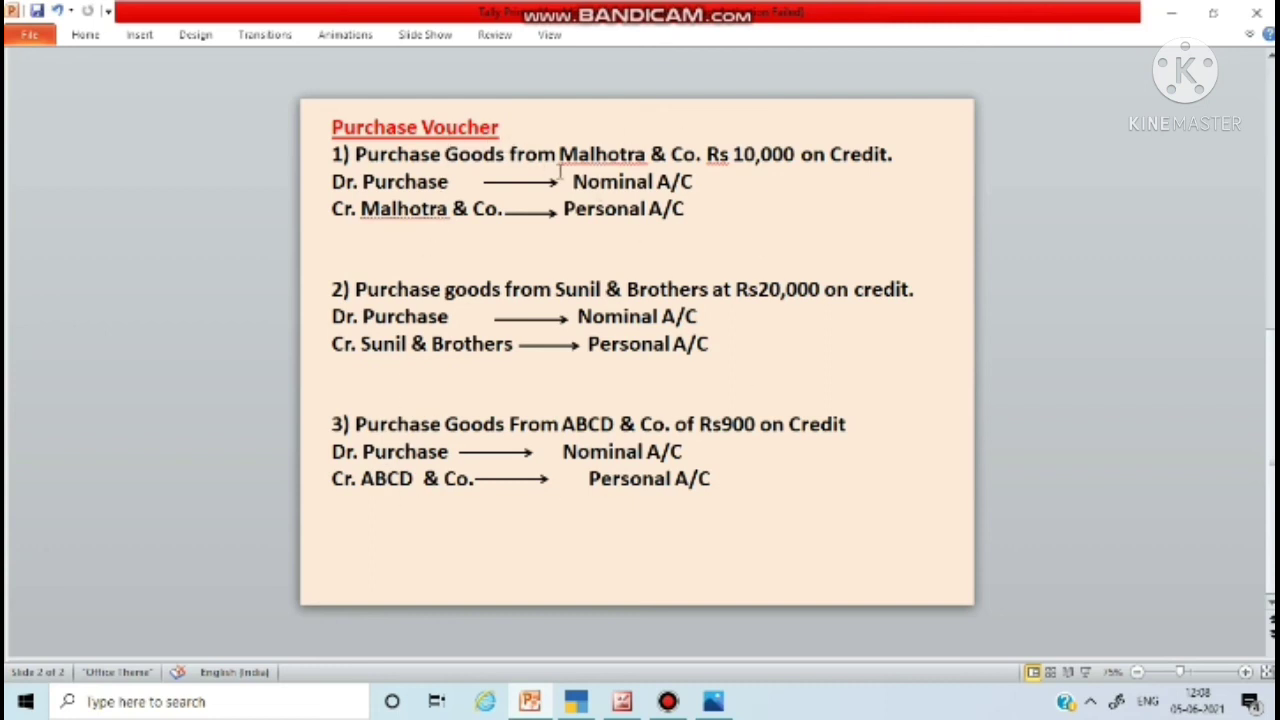
{"action": "left_click", "coordinate": [586, 705]}
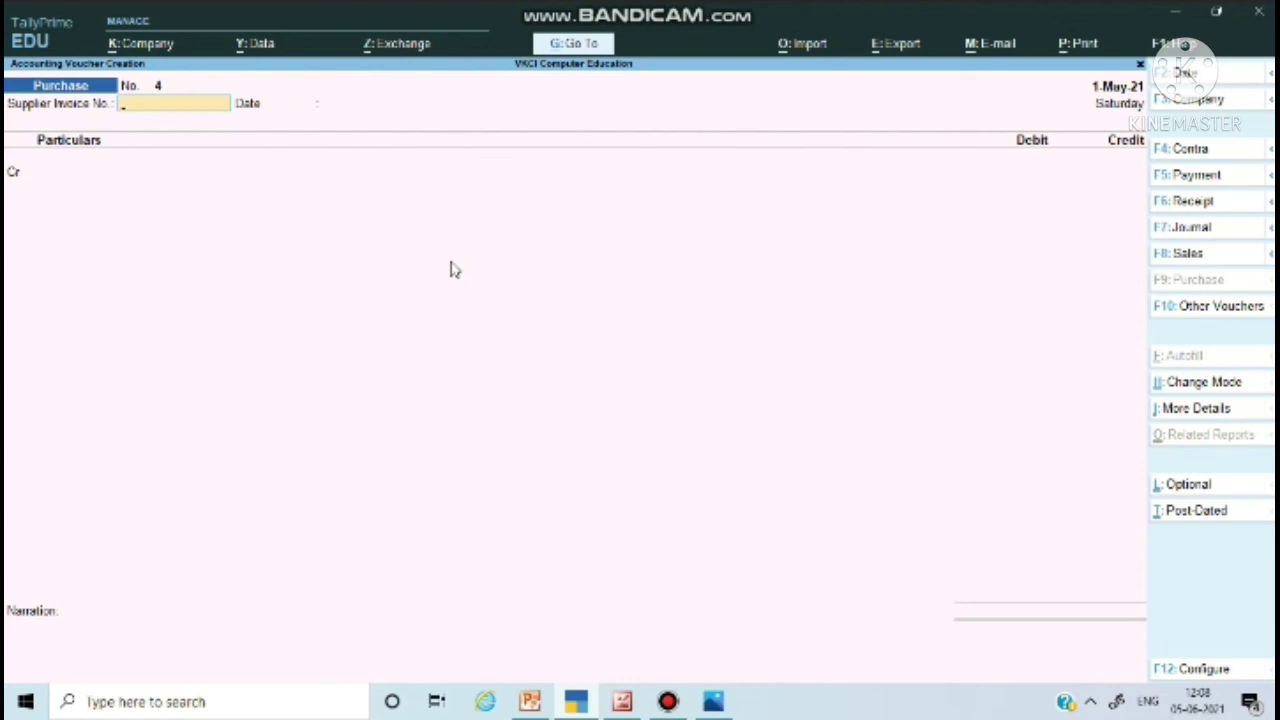
- Leave the blank purchase voucher and open the Day Book
{"action": "key", "text": "Escape"}
{"action": "key", "text": "Return"}
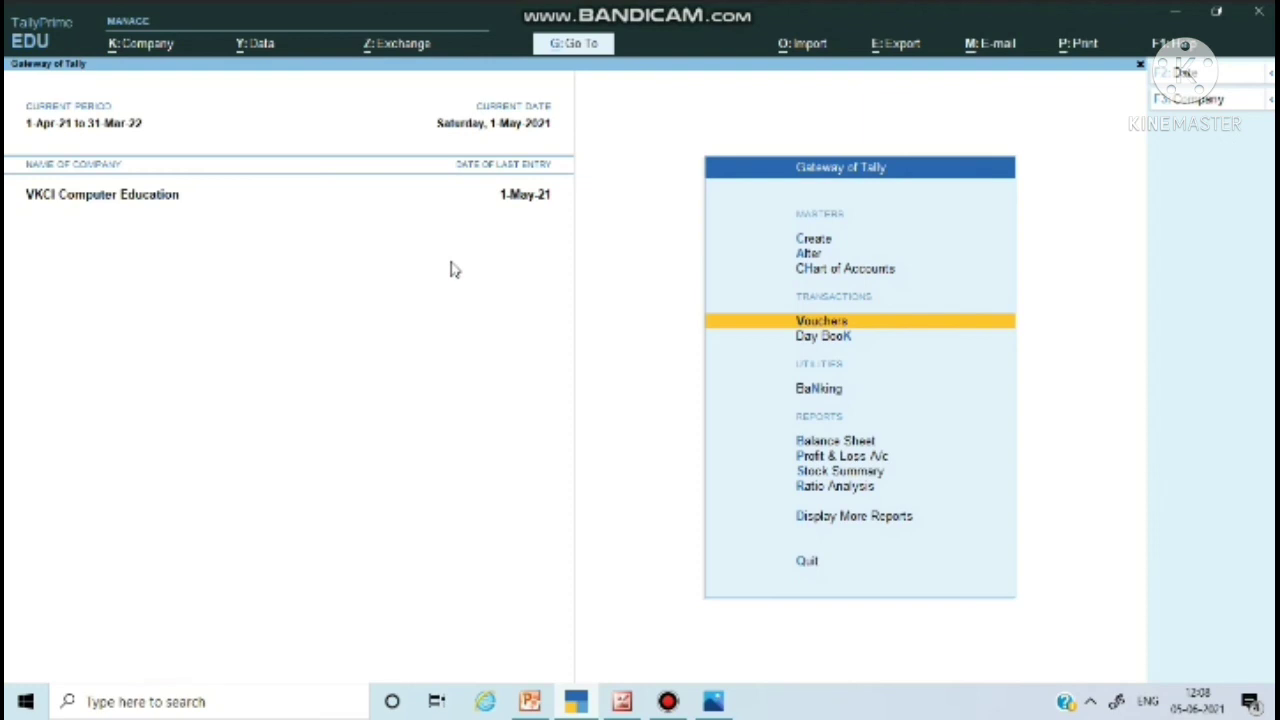
{"action": "key", "text": "Down"}
{"action": "key", "text": "Return"}
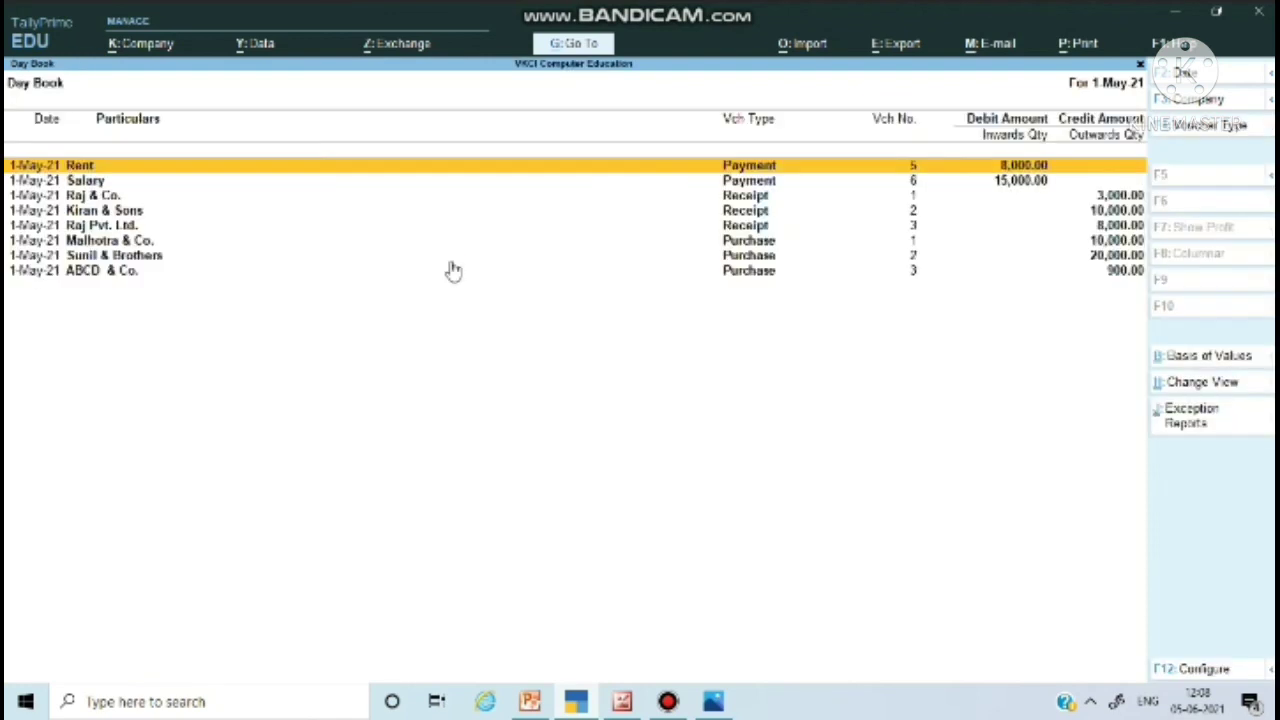
- Look through the Day Book entries and open the Sunil & Brothers purchase voucher
{"action": "key", "text": "Down"}
{"action": "key", "text": "Down"}
{"action": "key", "text": "Down"}
{"action": "key", "text": "Down"}
{"action": "key", "text": "Down"}
{"action": "key", "text": "Down"}
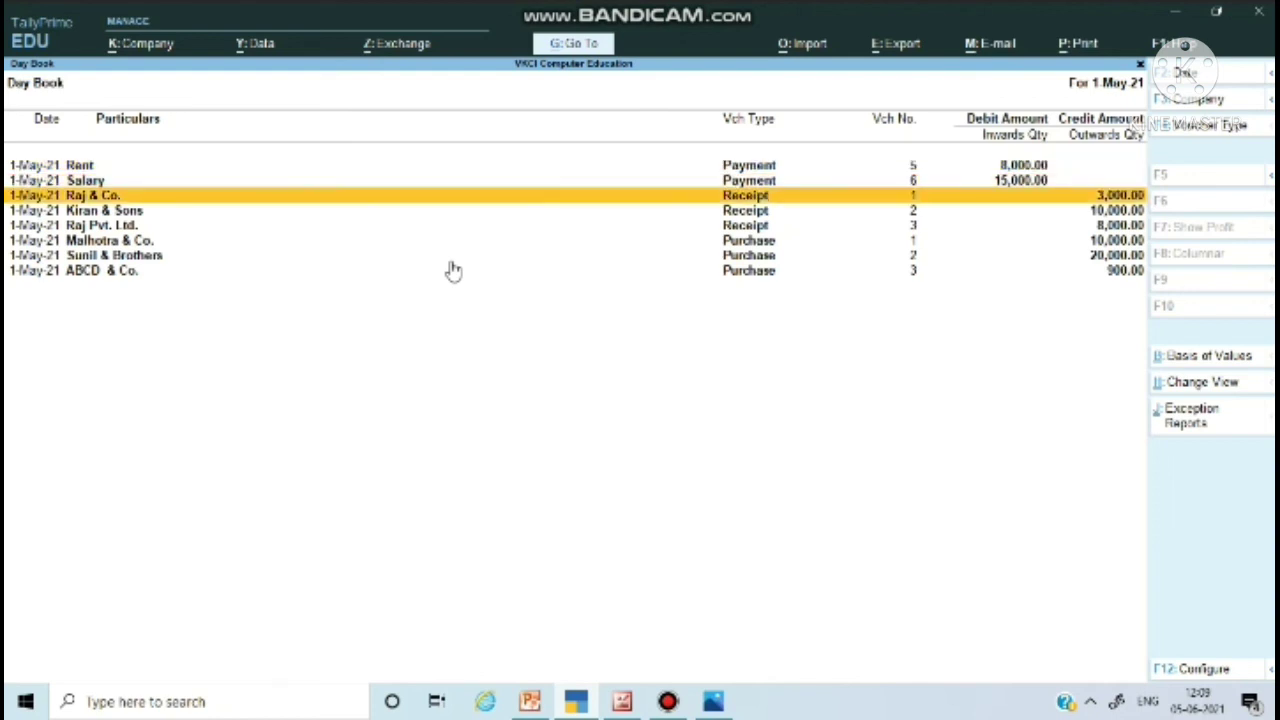
{"action": "key", "text": "Down"}
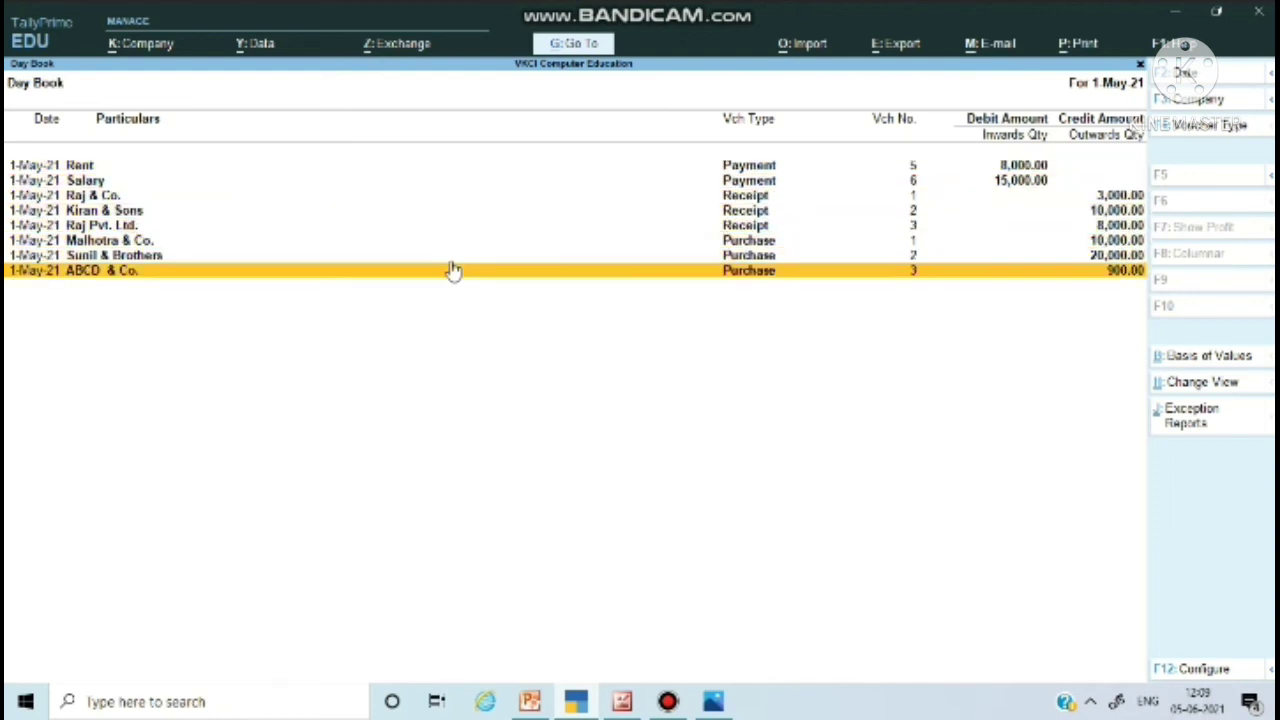
{"action": "key", "text": "Up"}
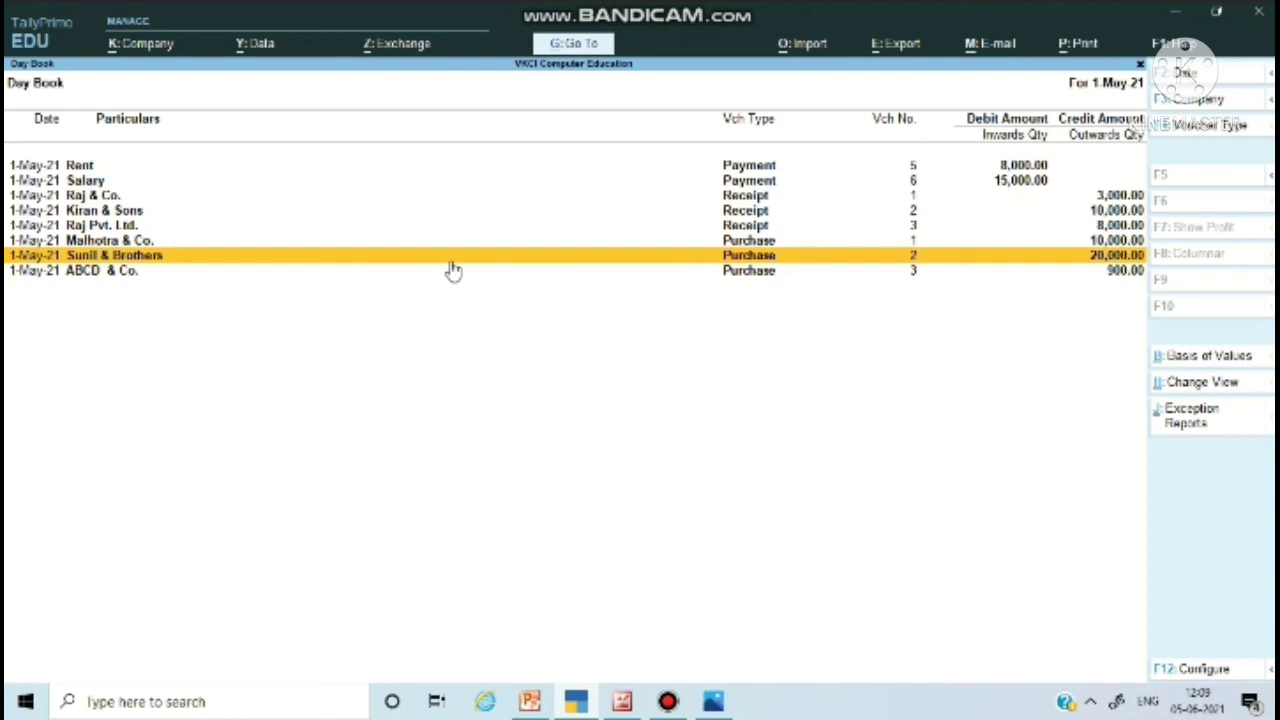
{"action": "key", "text": "Return"}
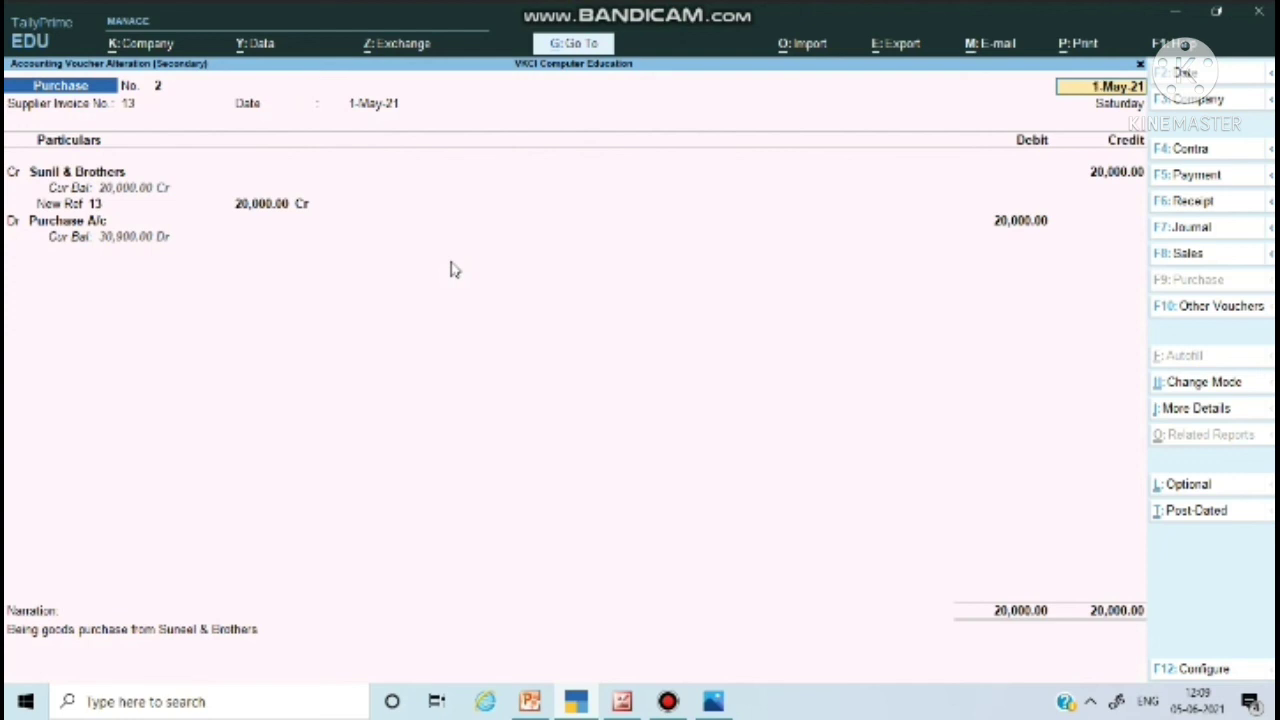
- Preview the printed invoice of the current Sunil & Brothers voucher and enlarge the preview for reading
{"action": "key", "text": "alt"}
{"action": "key", "text": "alt+p"}
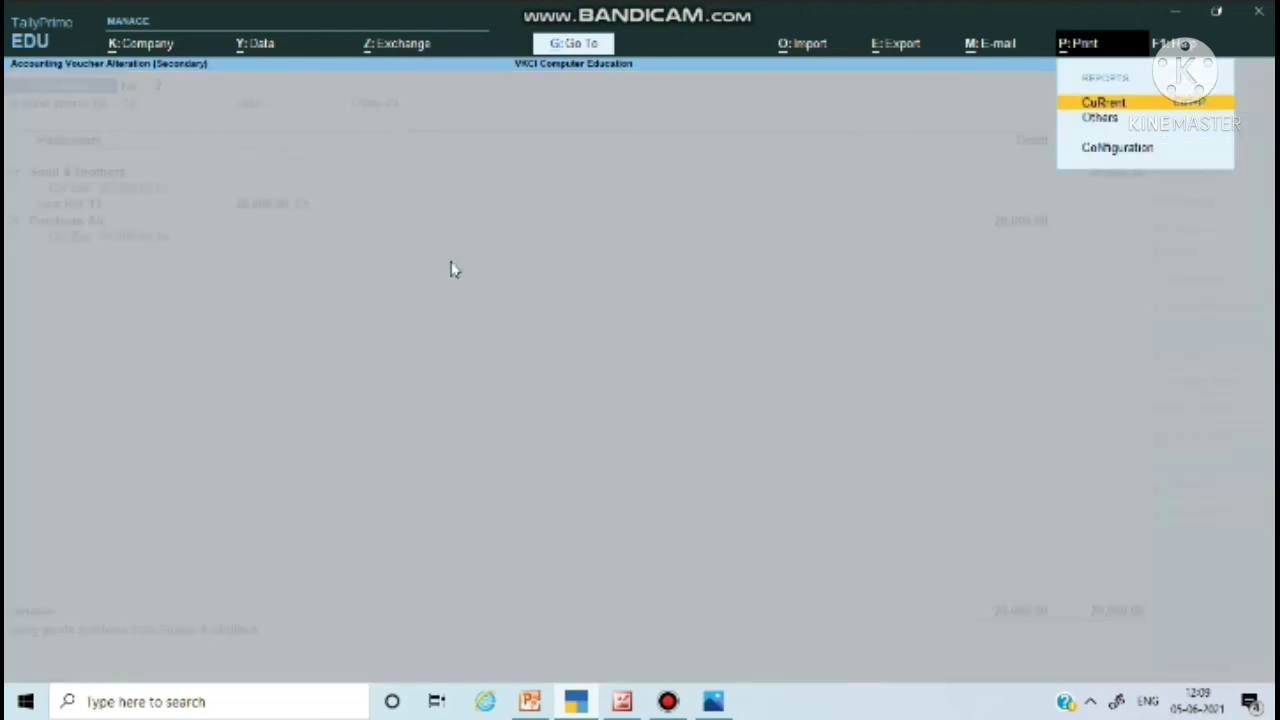
{"action": "left_click", "coordinate": [1103, 103]}
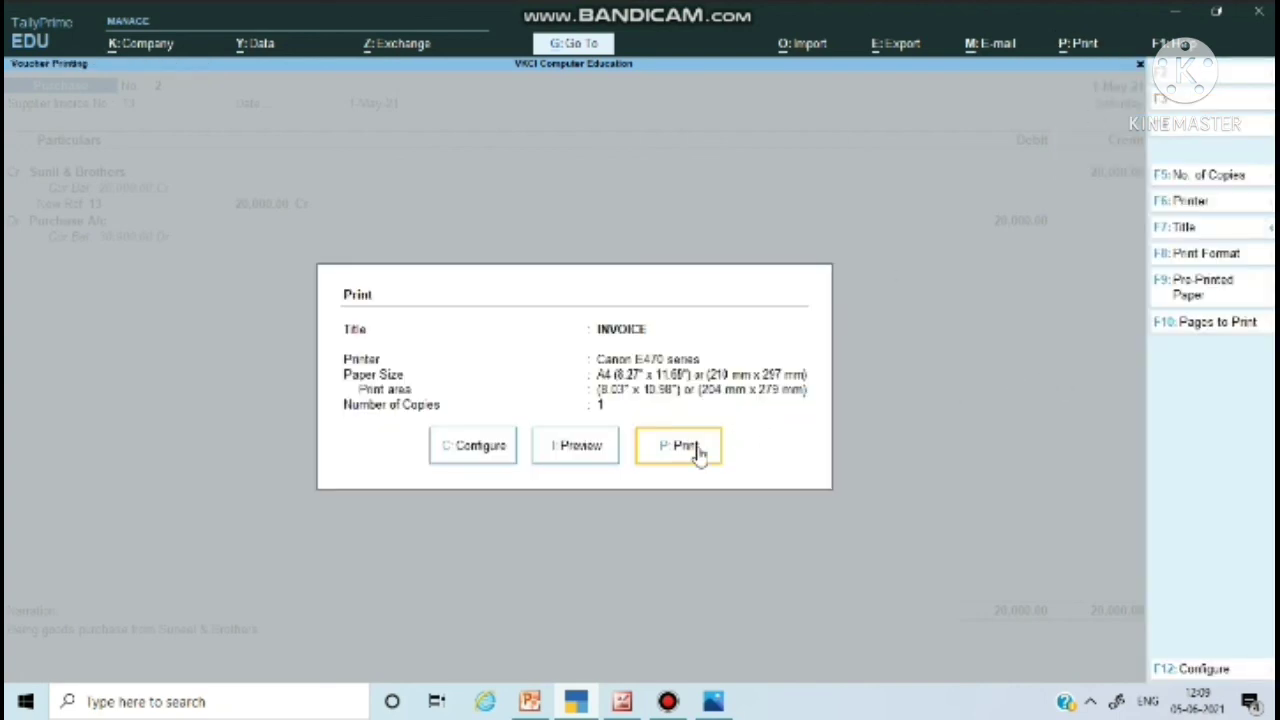
{"action": "left_click", "coordinate": [580, 450]}
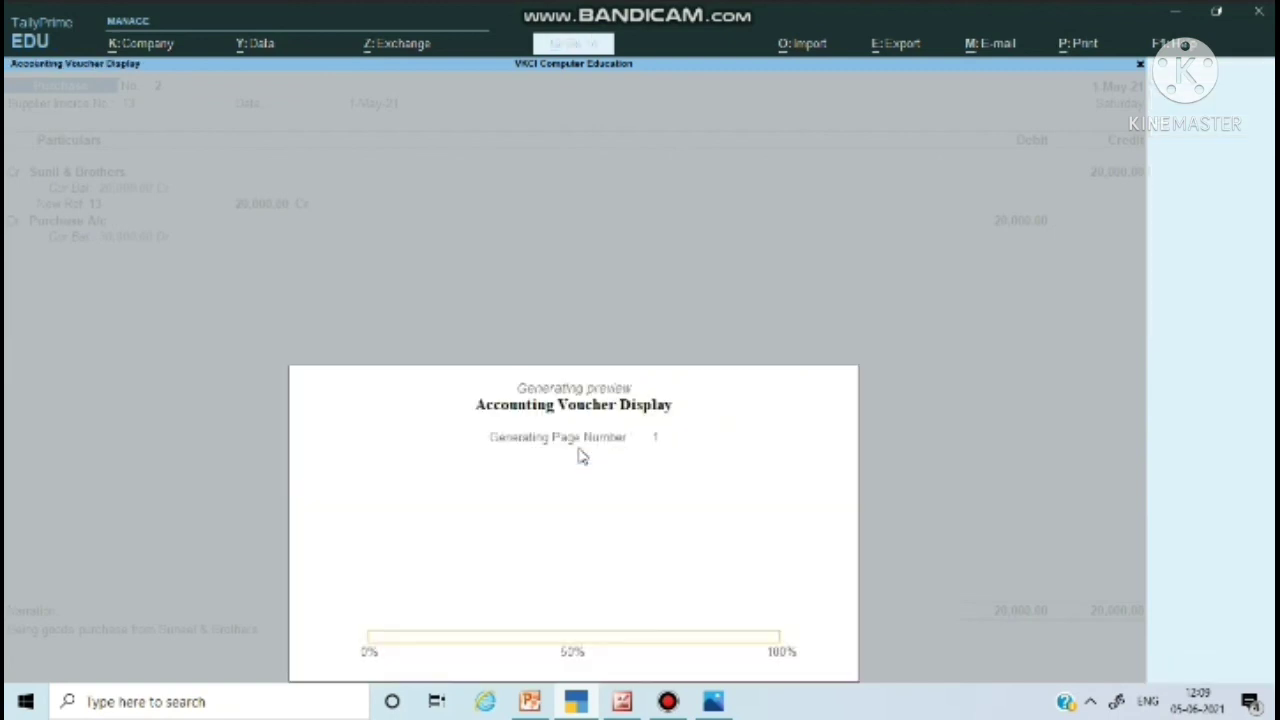
{"action": "left_click", "coordinate": [752, 650]}
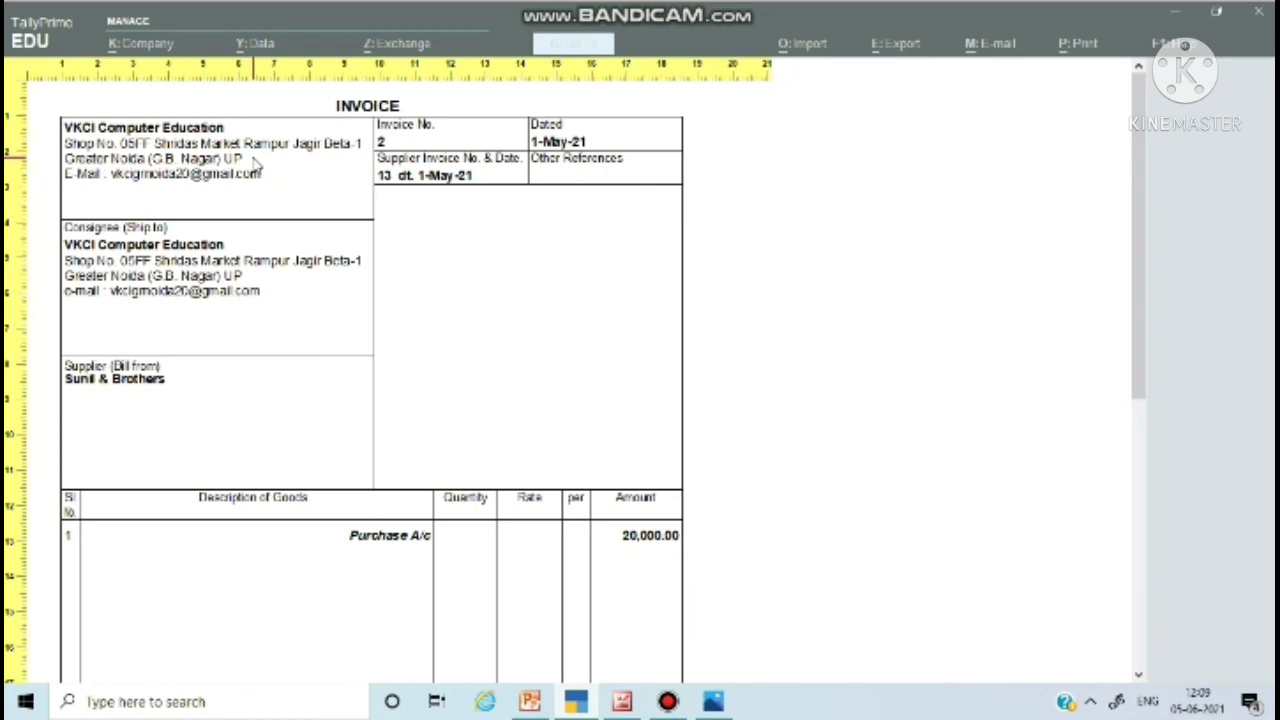
- Check the invoice's goods table and total amount, and return to the voucher without printing
{"action": "left_click_drag", "start_coordinate": [1140, 165], "coordinate": [1086, 431]}
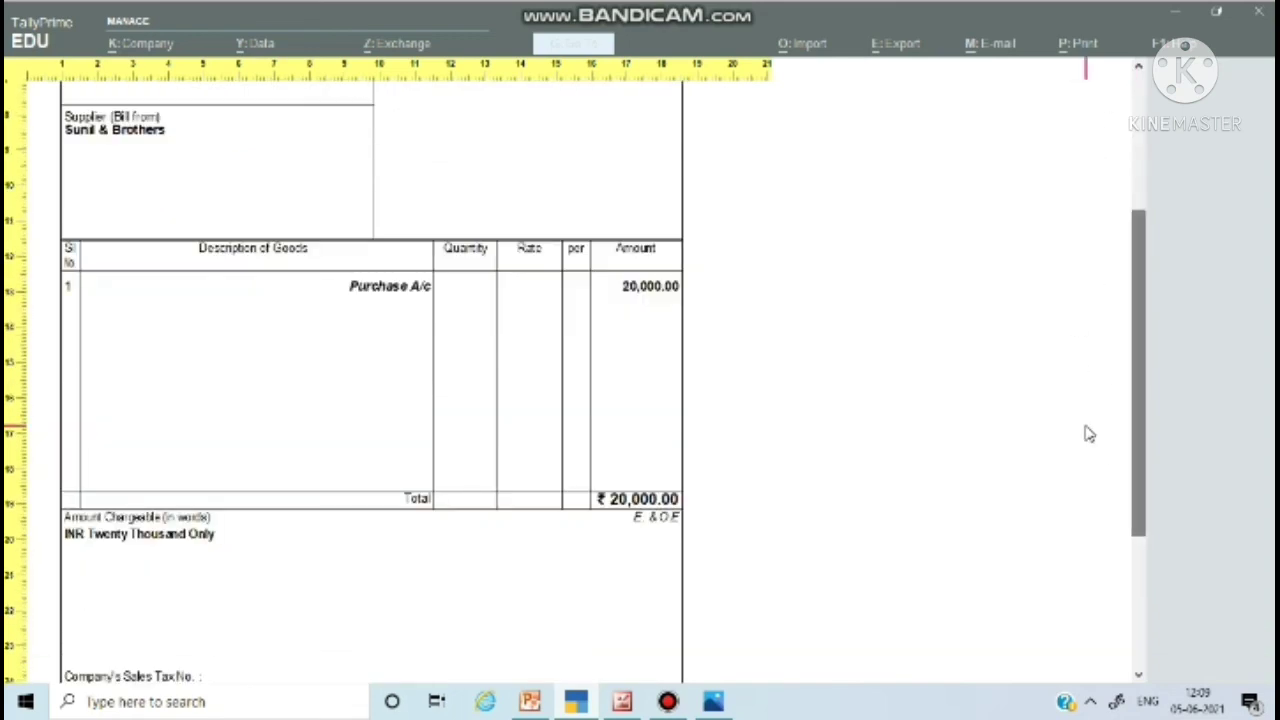
{"action": "key", "text": "Return"}
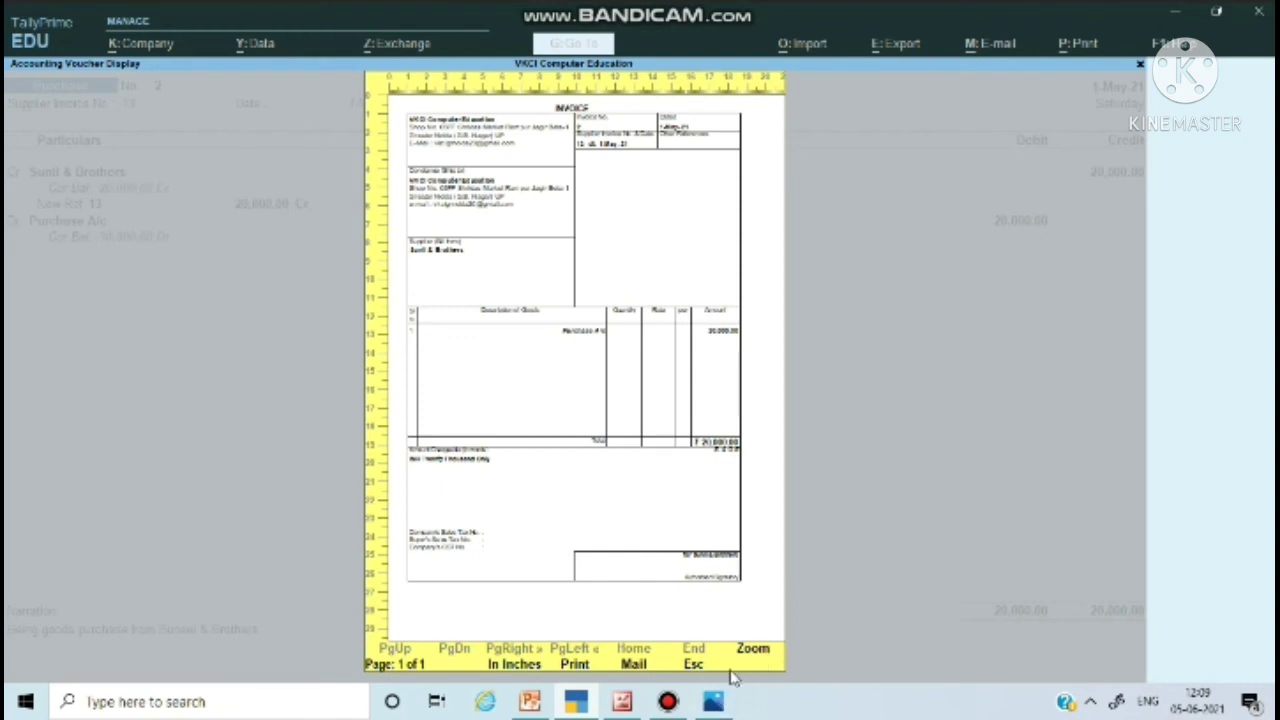
{"action": "key", "text": "Escape"}
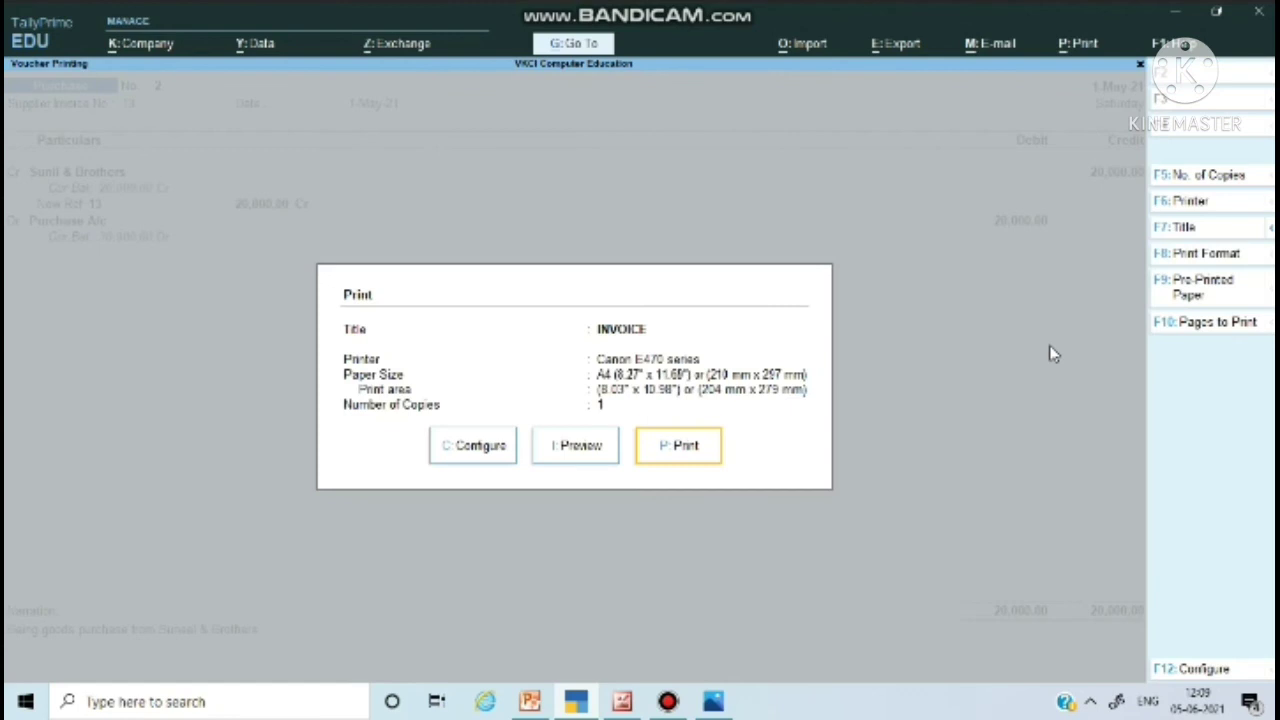
{"action": "key", "text": "Escape"}
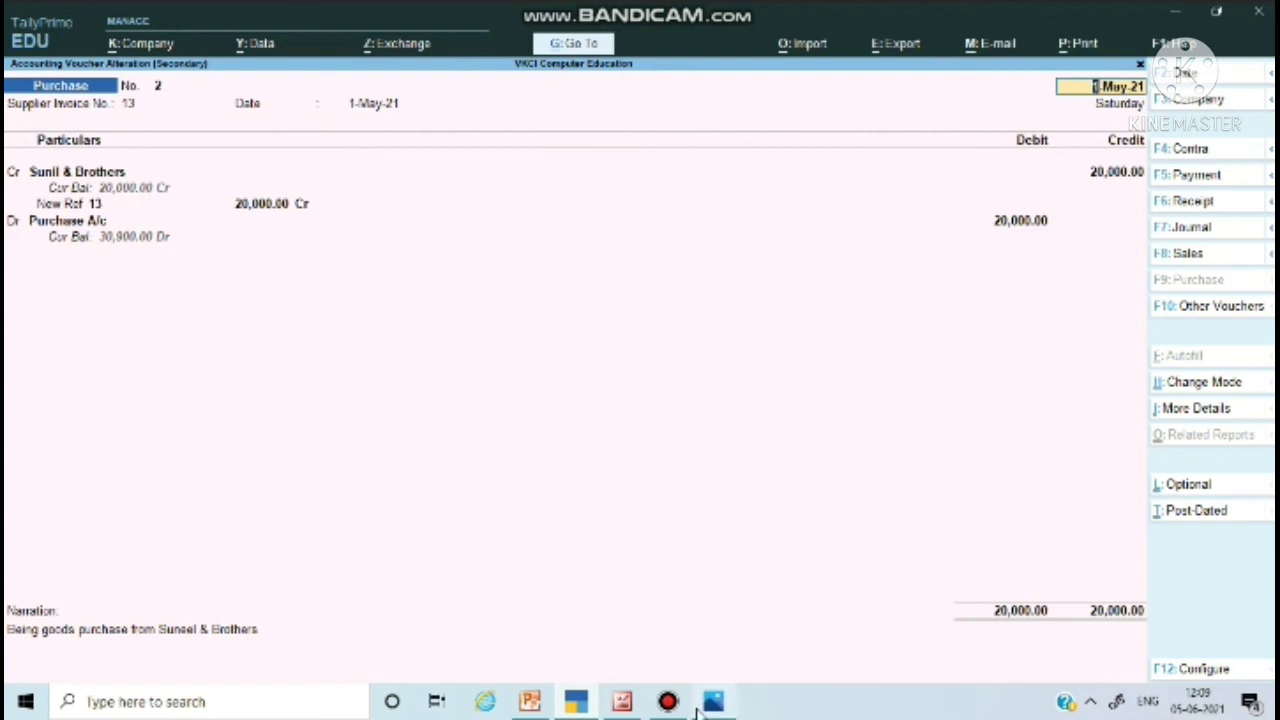
- Switch to the PowerPoint slide listing the three credit purchase transactions
{"action": "left_click", "coordinate": [532, 703]}
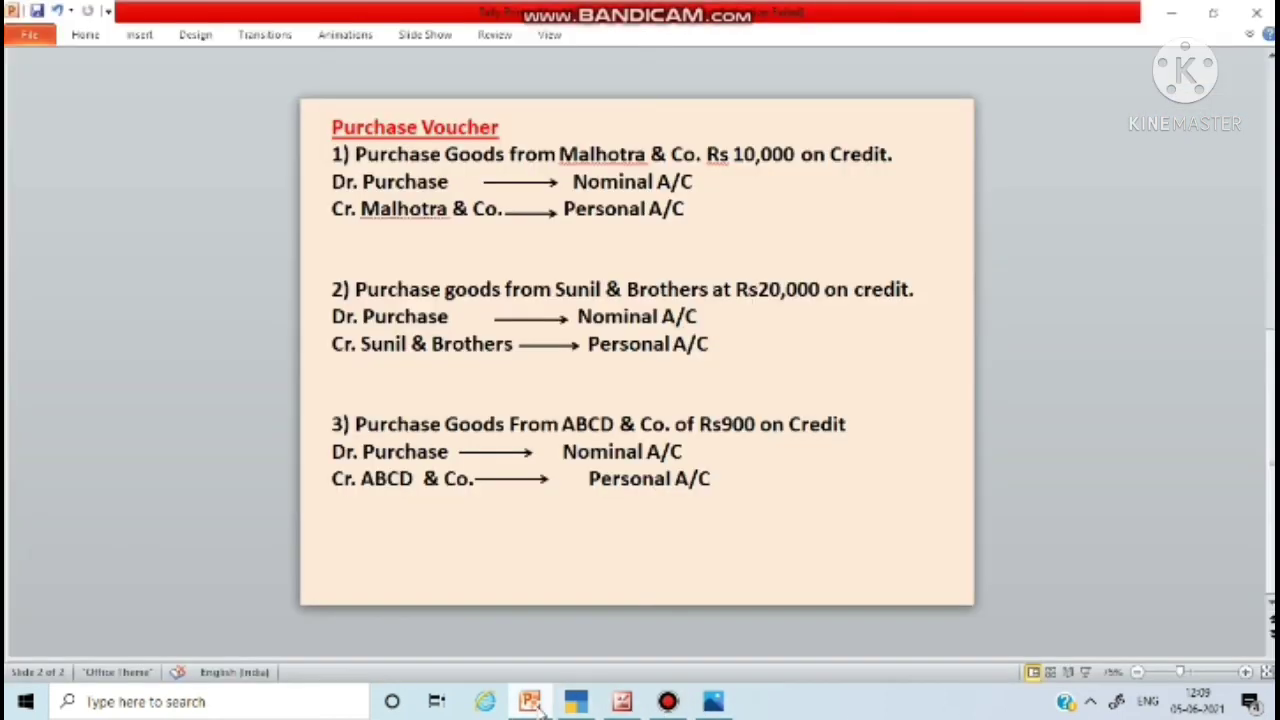